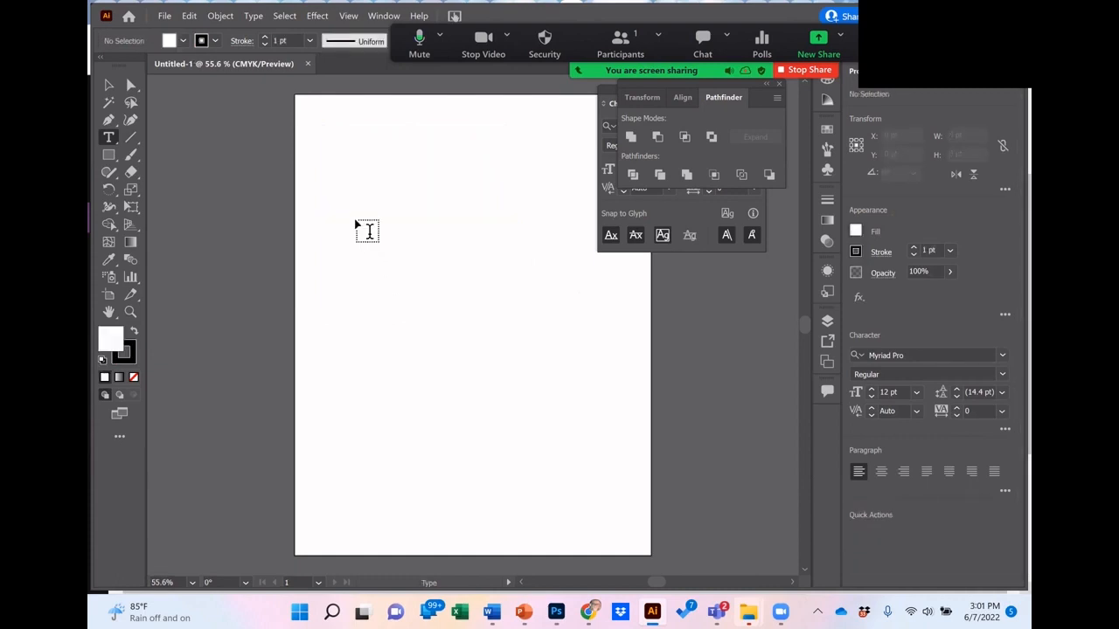
Step: Add the word "The" as a point text object near the artboard's upper-left corner
left_click(331, 158)
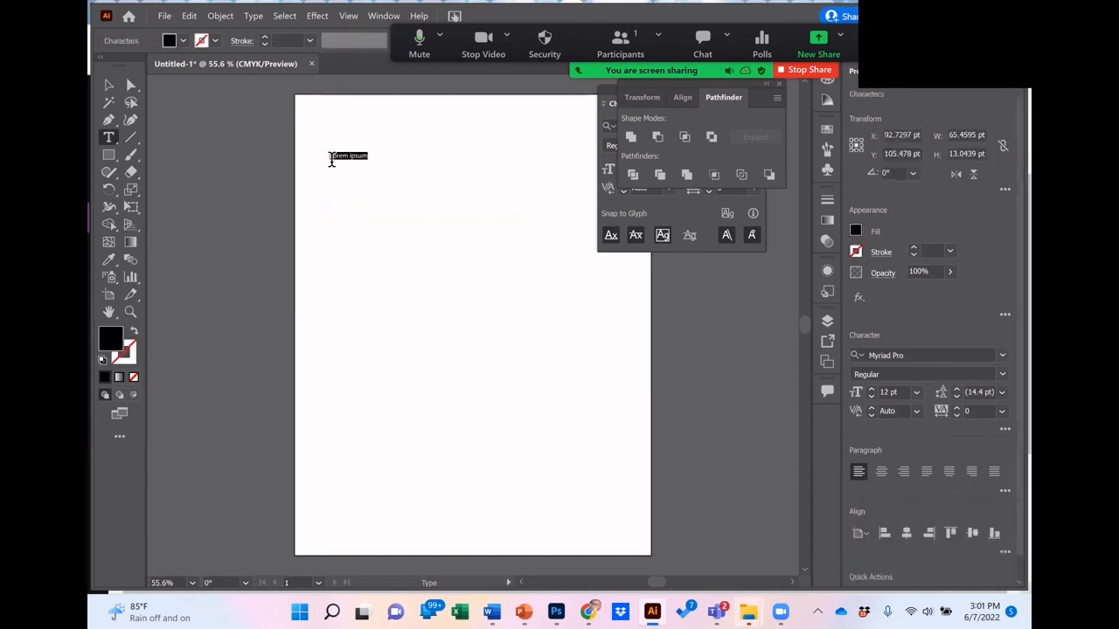
key("BackSpace")
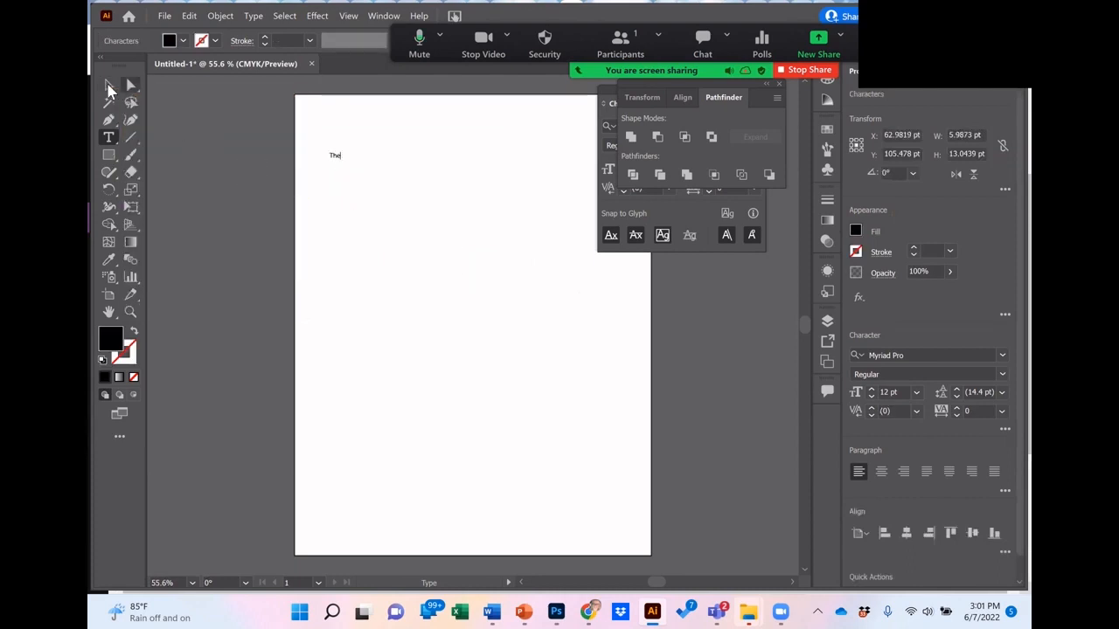
left_click(108, 84)
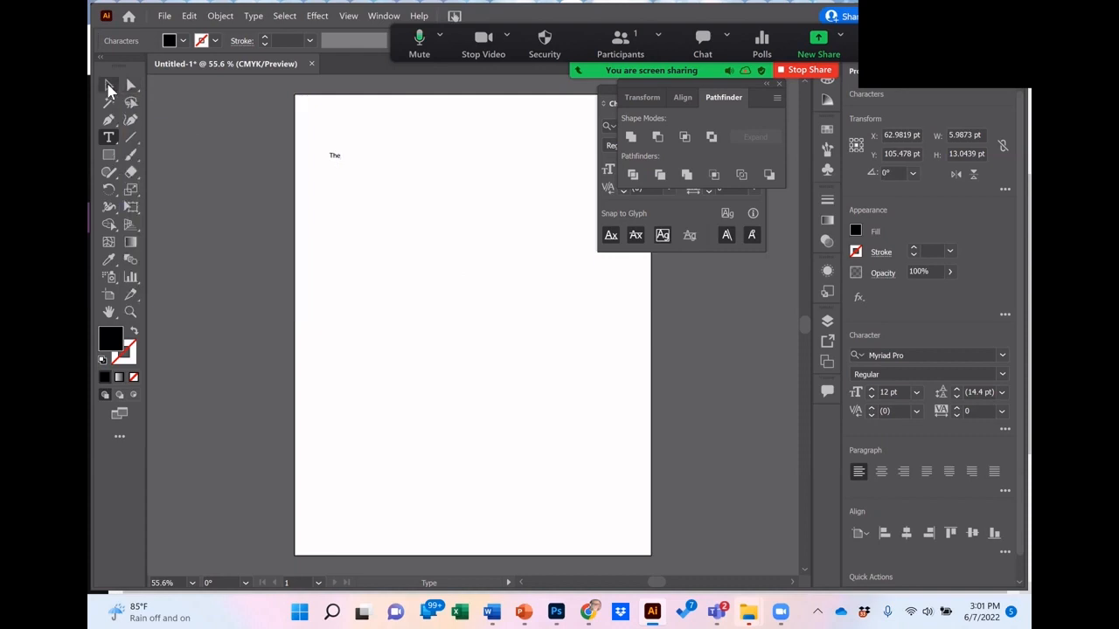
Step: Add the word "Candy" as a separate text object below "The"
left_click(110, 140)
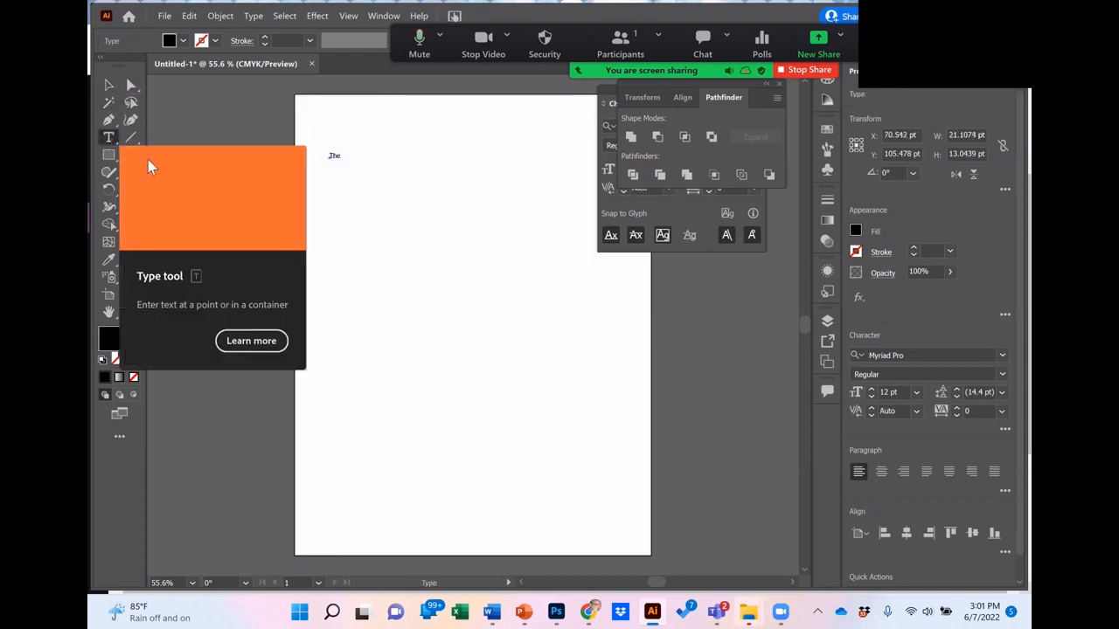
left_click(338, 198)
type("Candy")
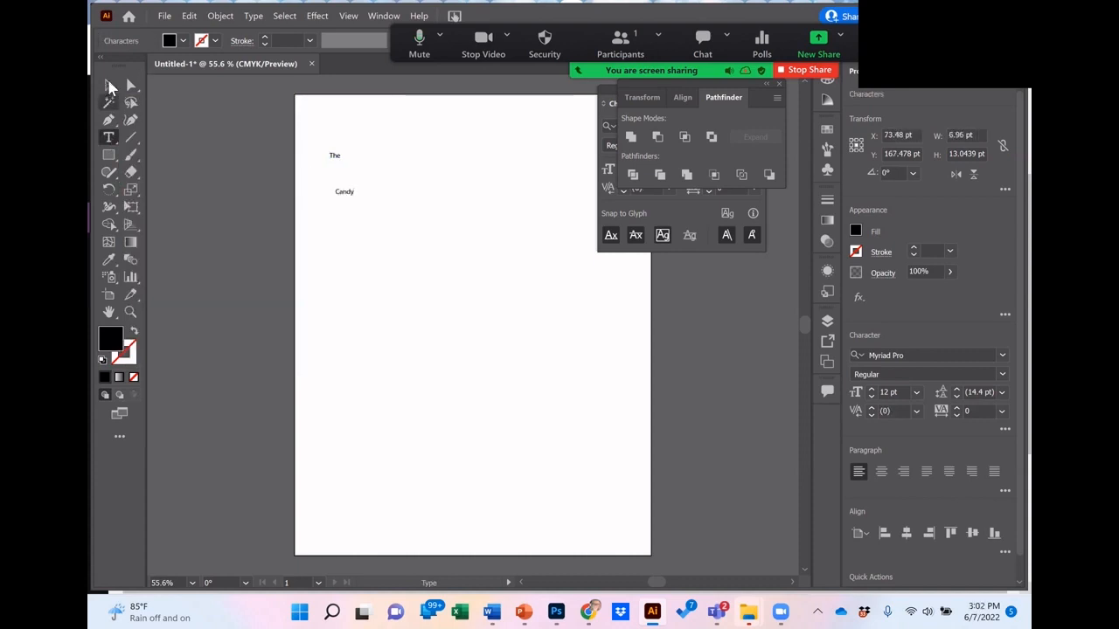
left_click(109, 85)
Step: Add the word "Store" as a third separate text object below "Candy"
left_click(109, 140)
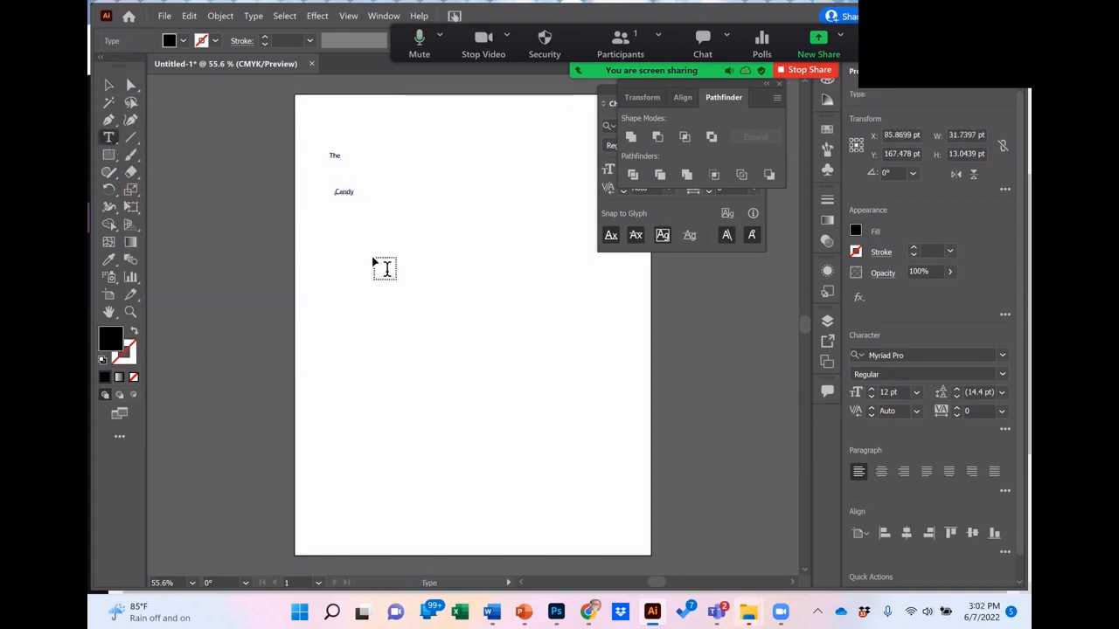
left_click(361, 238)
type("S")
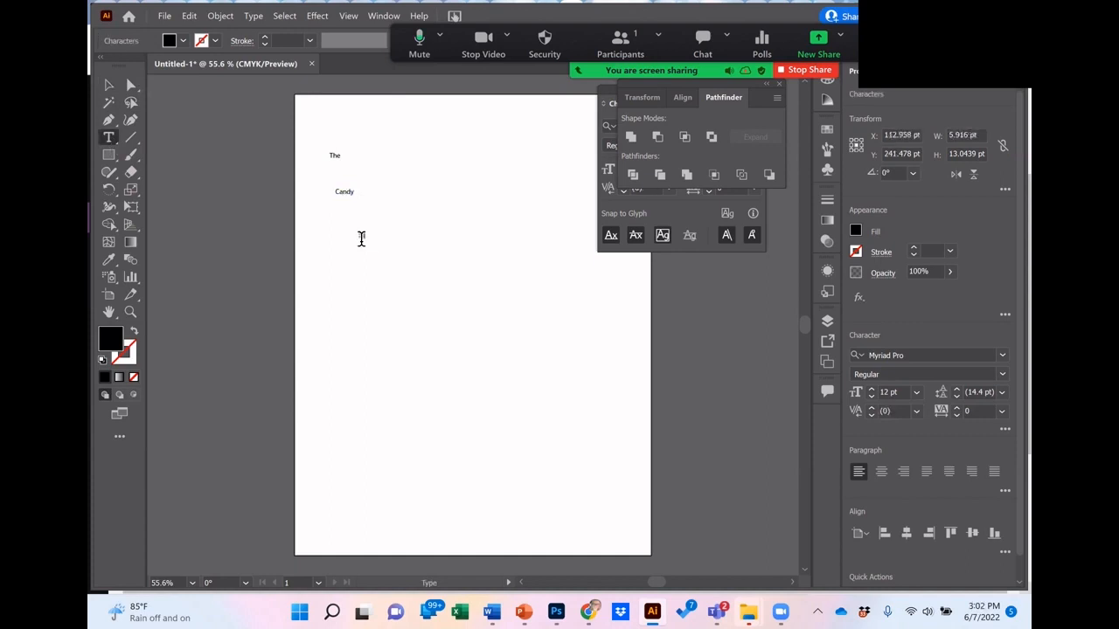
type("tore")
left_click(108, 85)
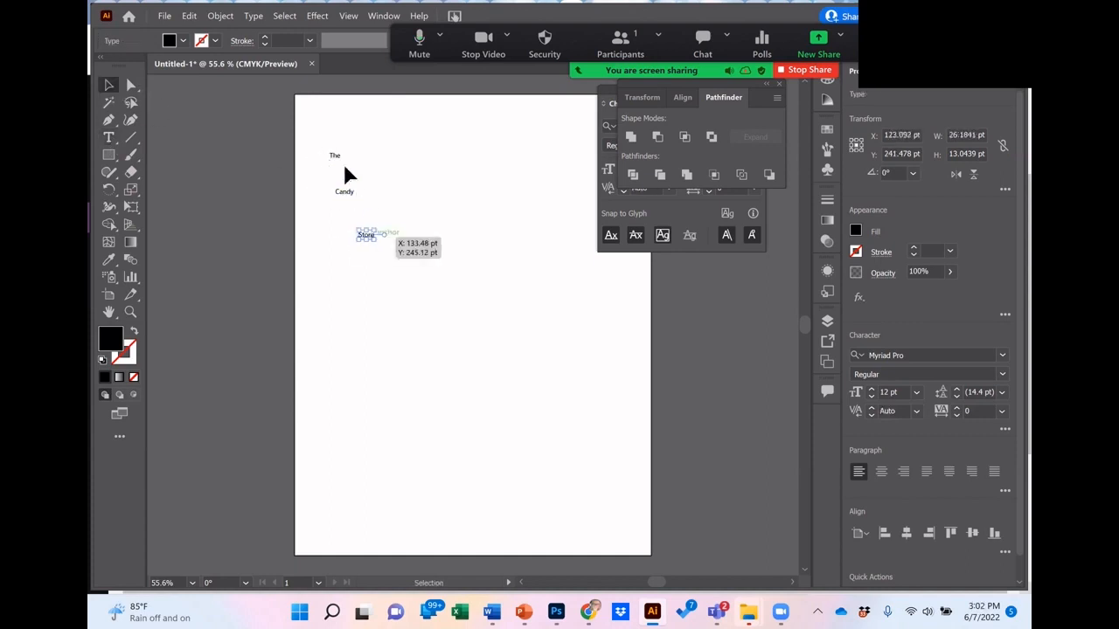
Step: Scale all three words up together proportionally to about 38.5 pt
left_click_drag(429, 301, 428, 295)
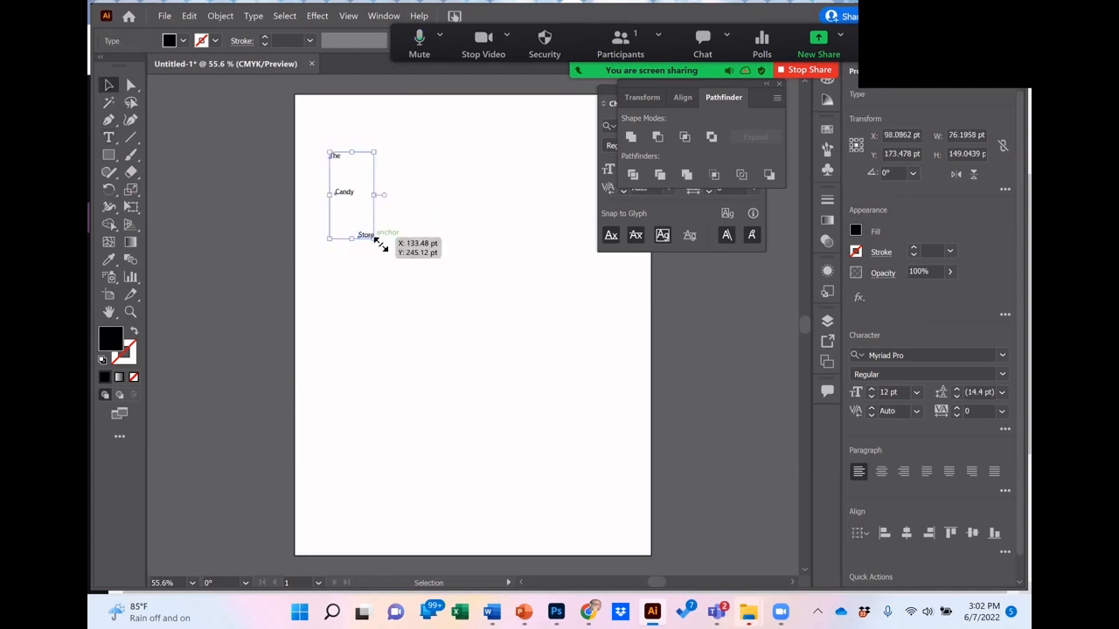
left_click_drag(377, 240, 551, 434)
left_click(389, 302)
Step: Move "Candy" and "Store" up beneath "The" to form a tight three-line stack
left_click_drag(379, 286, 356, 203)
left_click_drag(431, 409, 351, 229)
left_click_drag(357, 203, 357, 200)
left_click(348, 166)
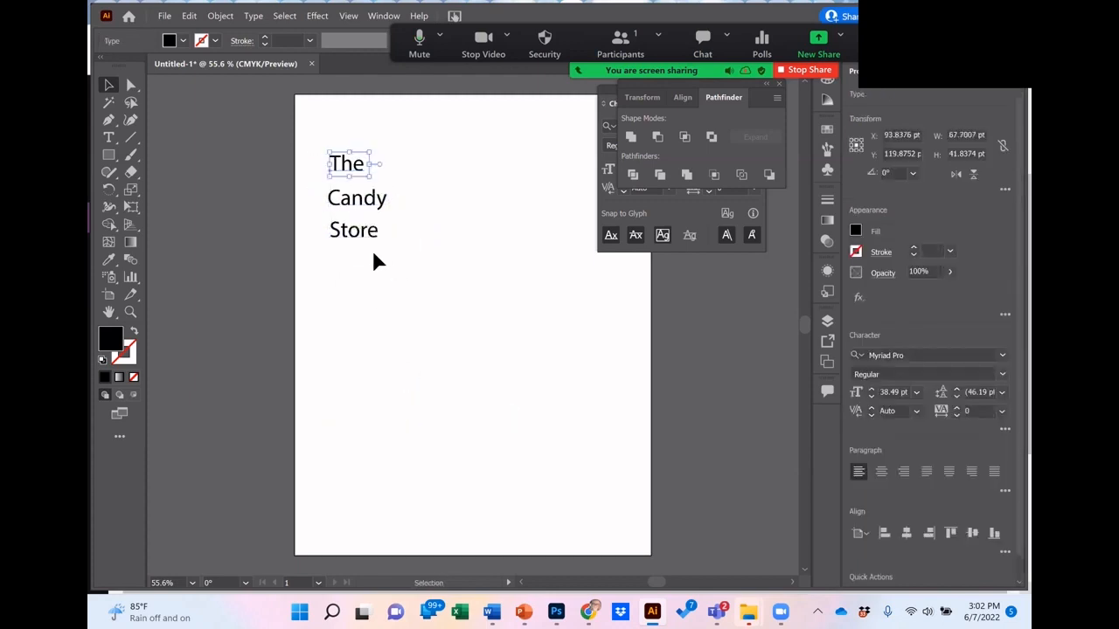
Step: Duplicate the three-word stack and place the copy in the lower part of the artboard
left_click(316, 131)
left_click_drag(313, 127, 371, 236)
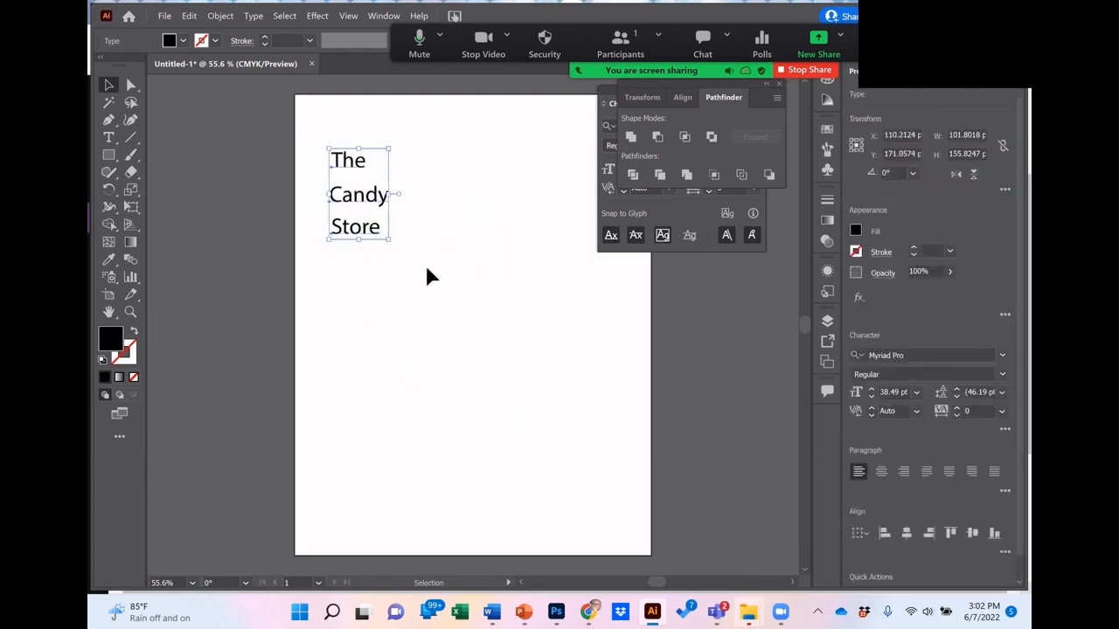
key("a")
key("ctrl+v")
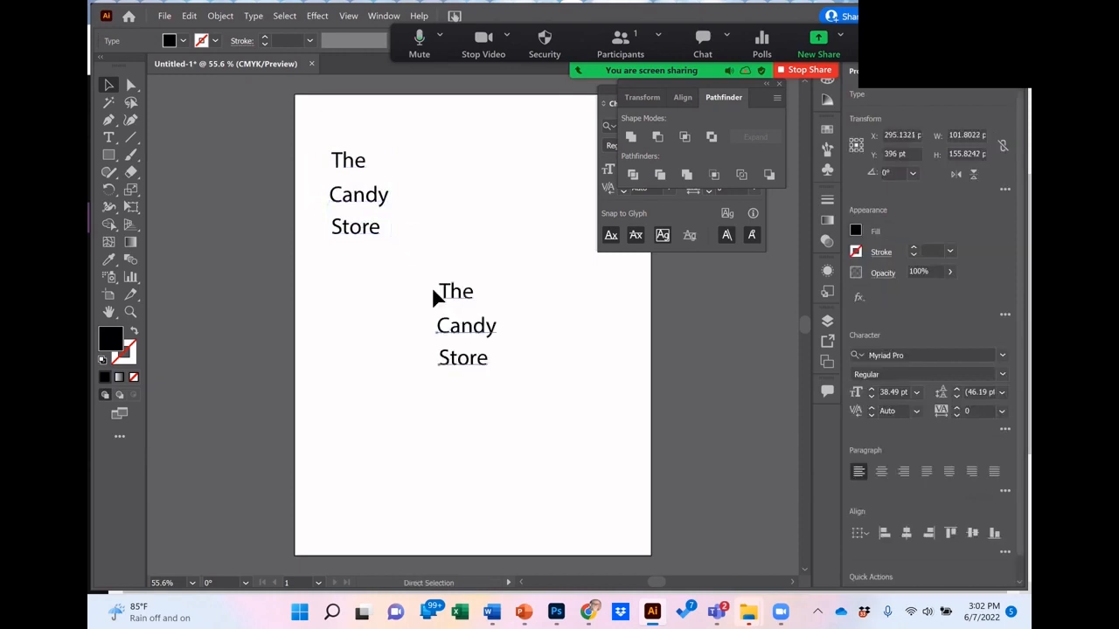
left_click_drag(442, 290, 370, 374)
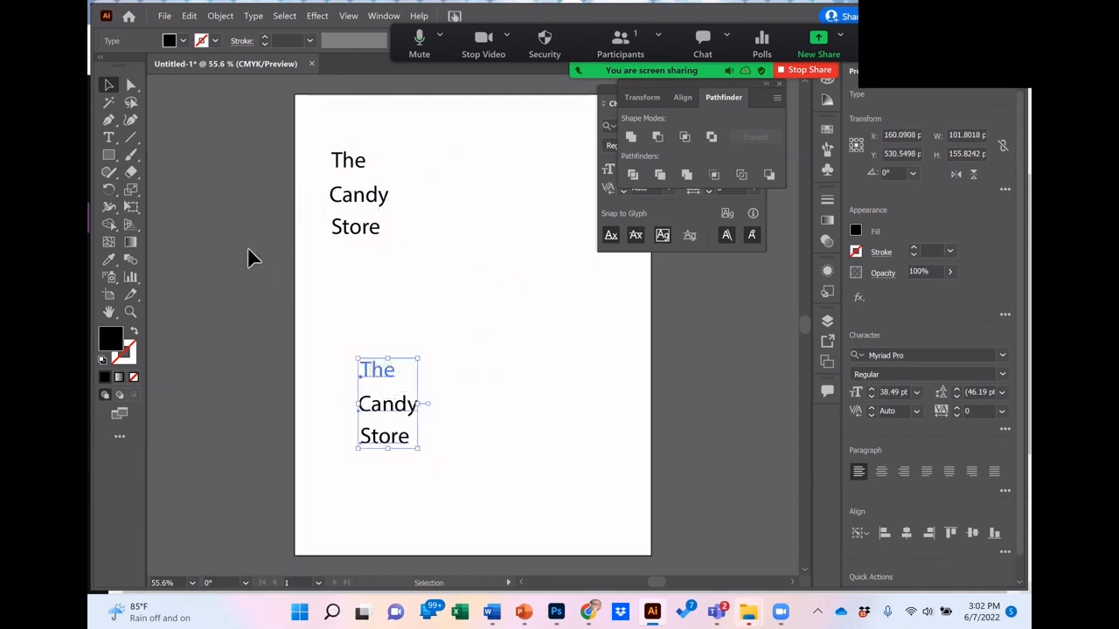
Step: Replace the capital T in the lower copy's first word so it reads "the"
left_click(109, 138)
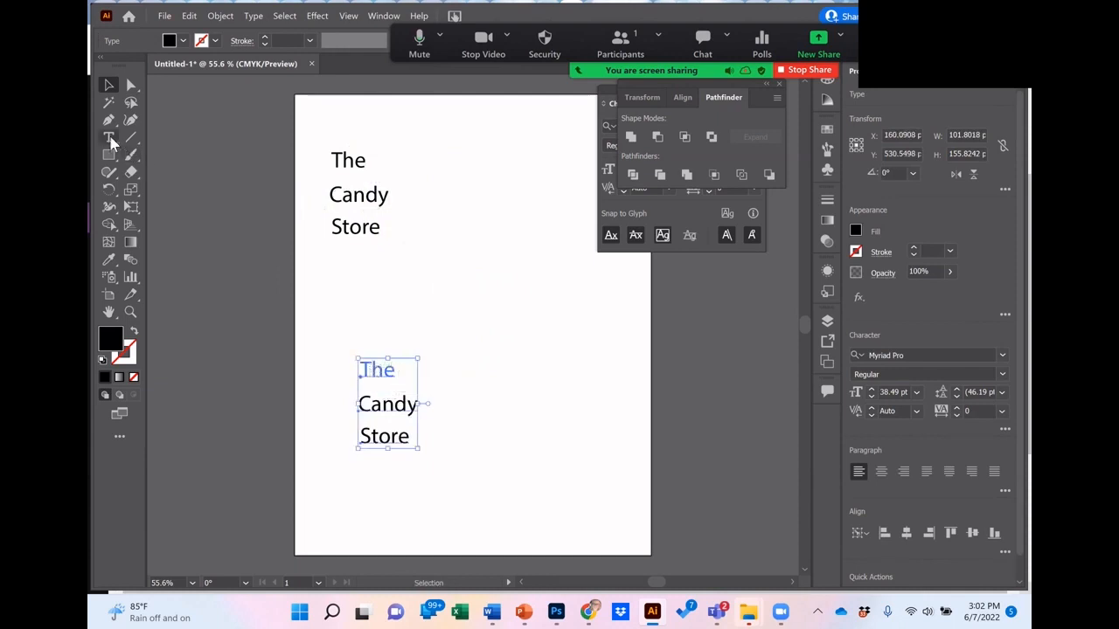
left_click(373, 369)
key("BackSpace")
type("5")
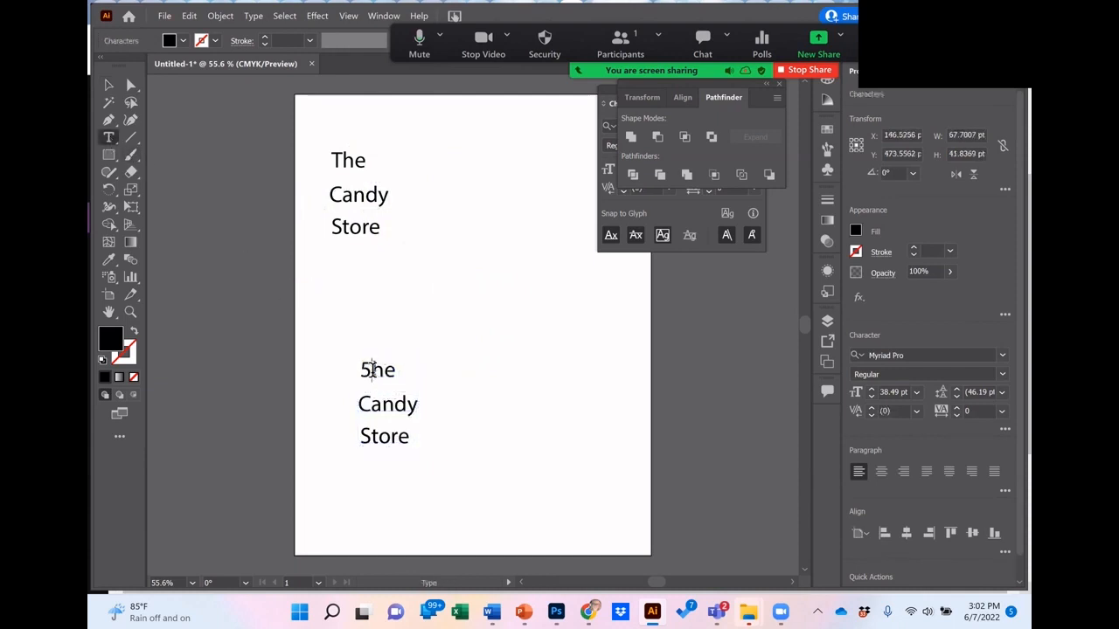
key("BackSpace")
type("t")
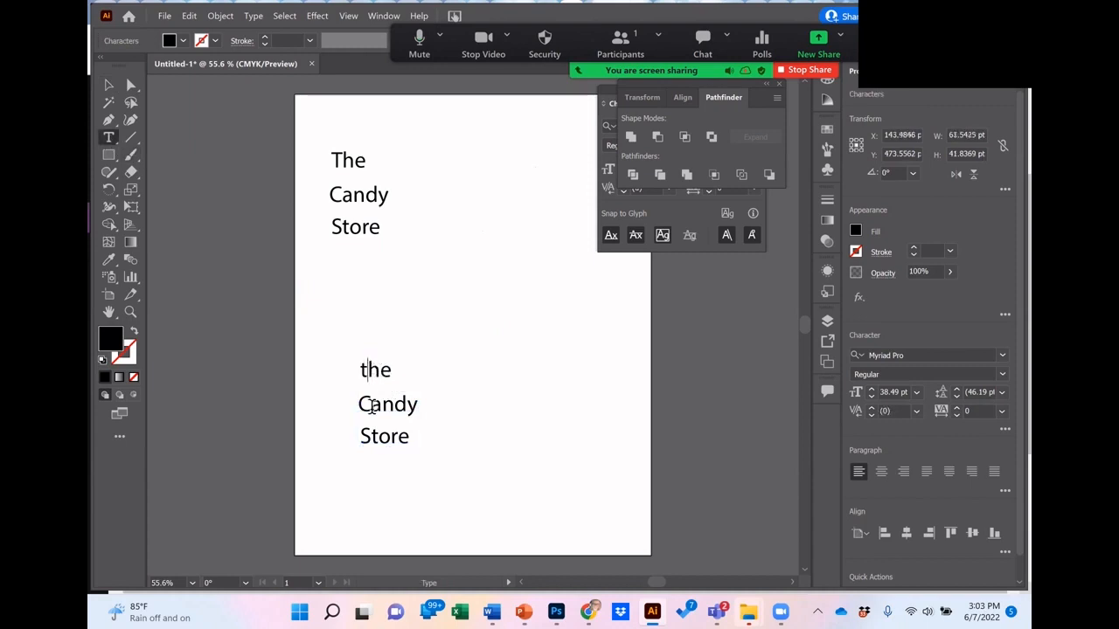
Step: Change the initials of the lower copy's other two words so they read "candy" and "store"
left_click(371, 405)
key("BackSpace")
type("t")
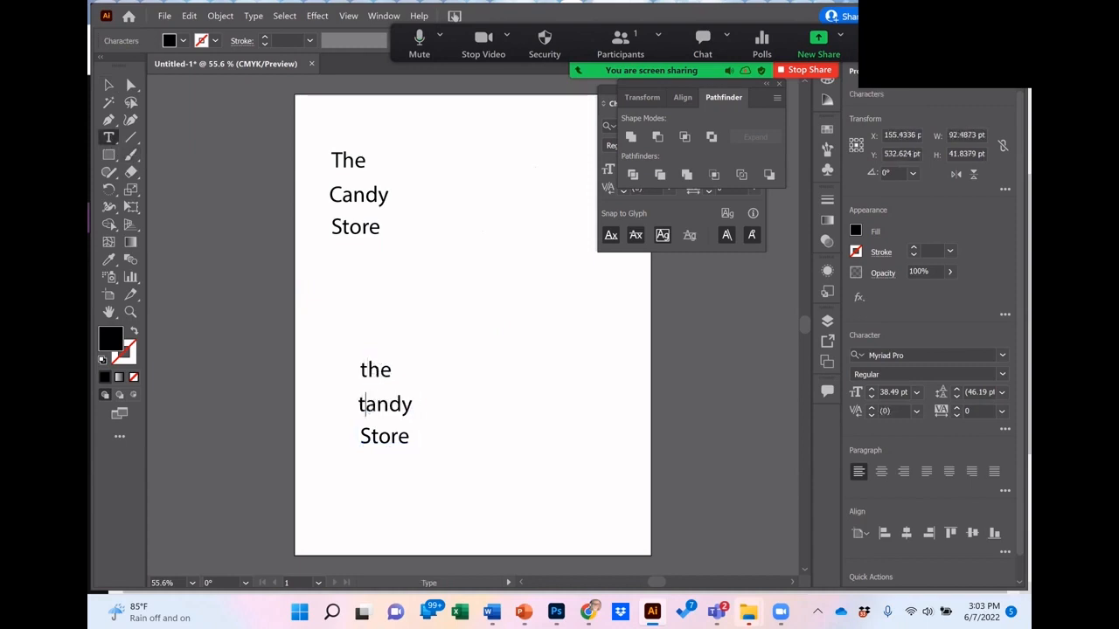
key("BackSpace")
type("c")
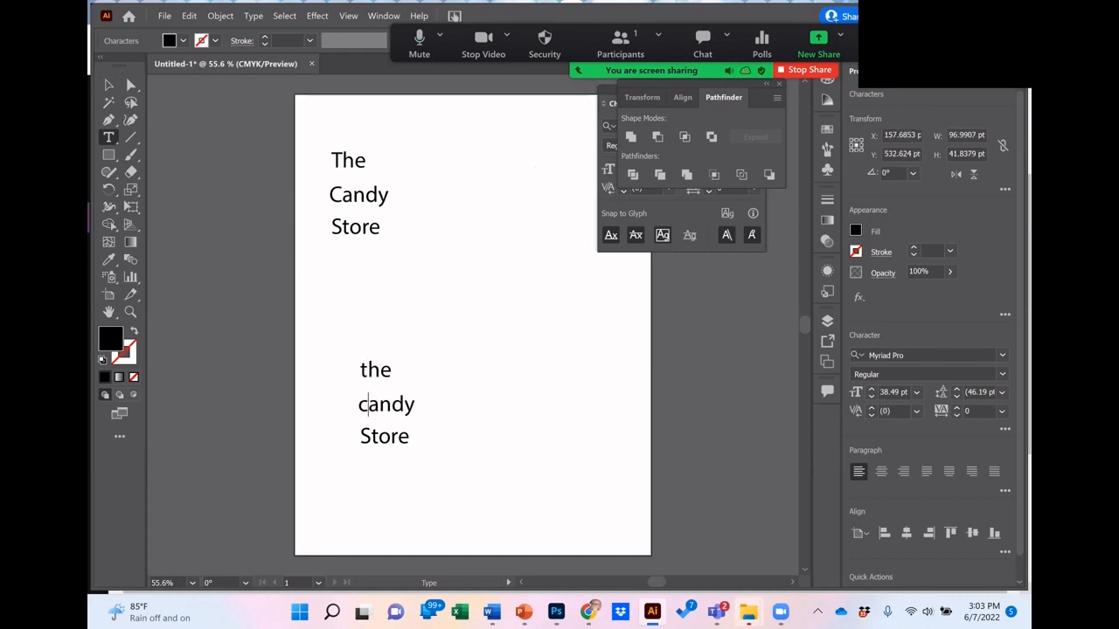
left_click(371, 436)
key("BackSpace")
type("s")
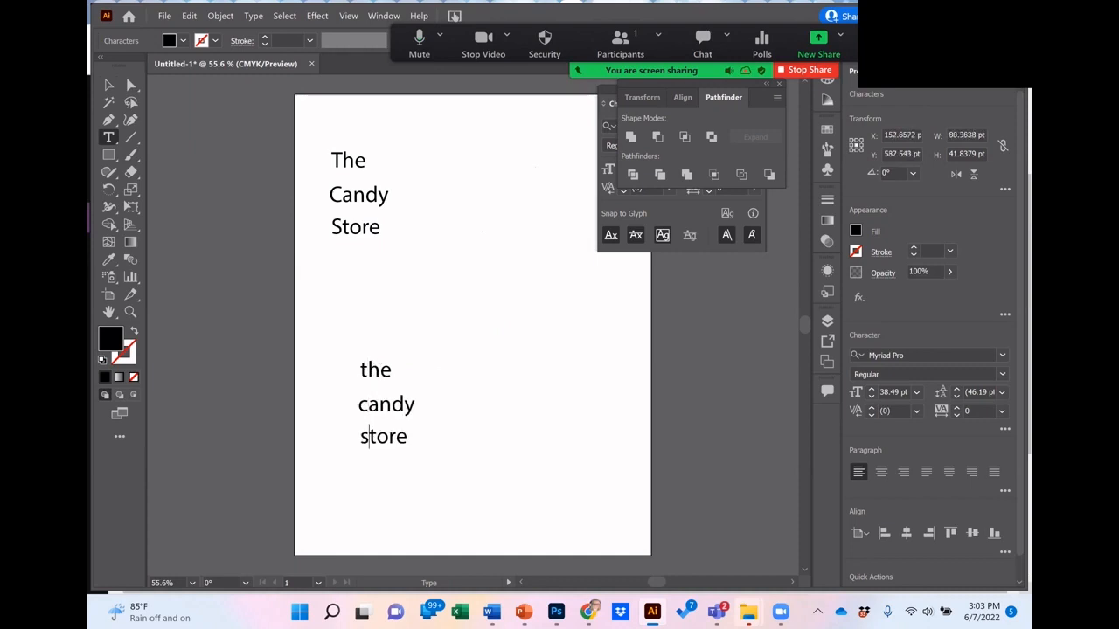
left_click(109, 88)
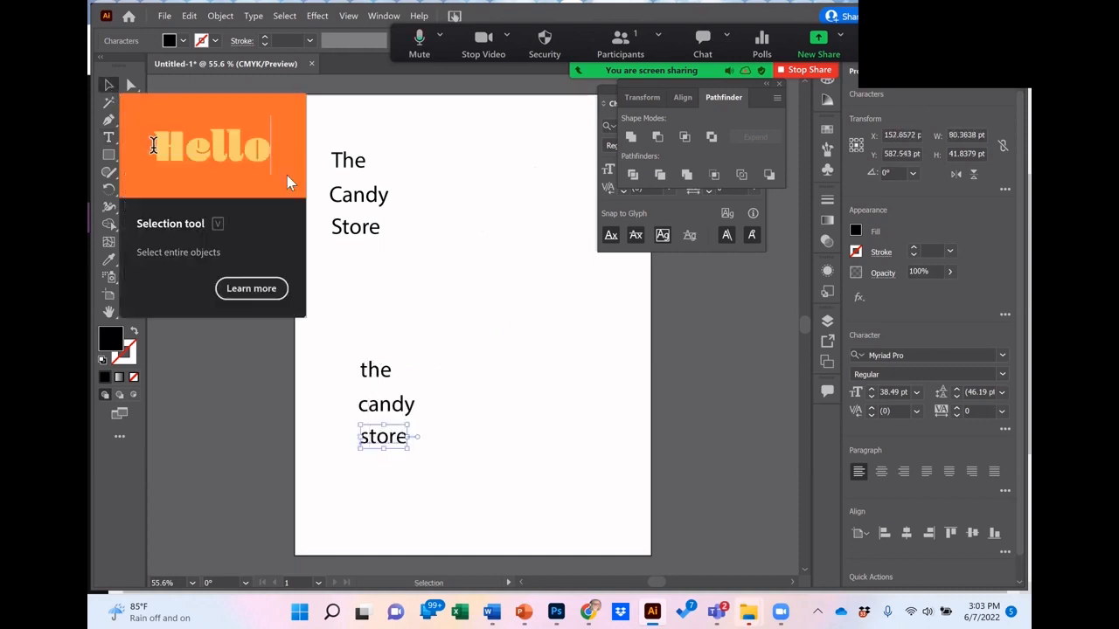
Step: Duplicate the lowercase stack and place the copy up and to the right of the original
left_click(416, 354)
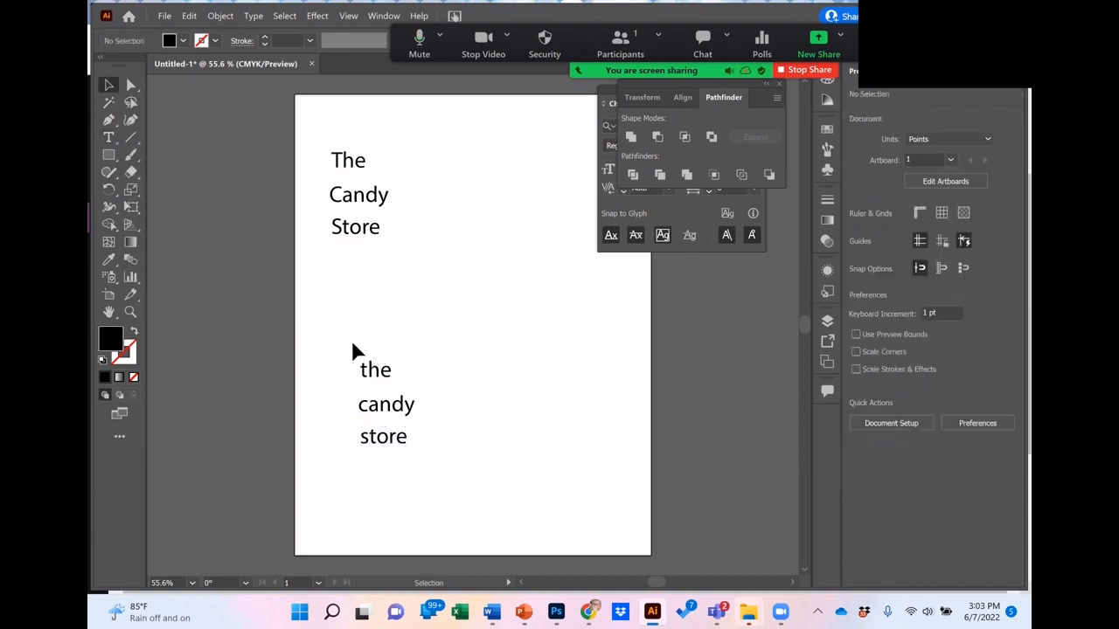
left_click_drag(349, 341, 442, 516)
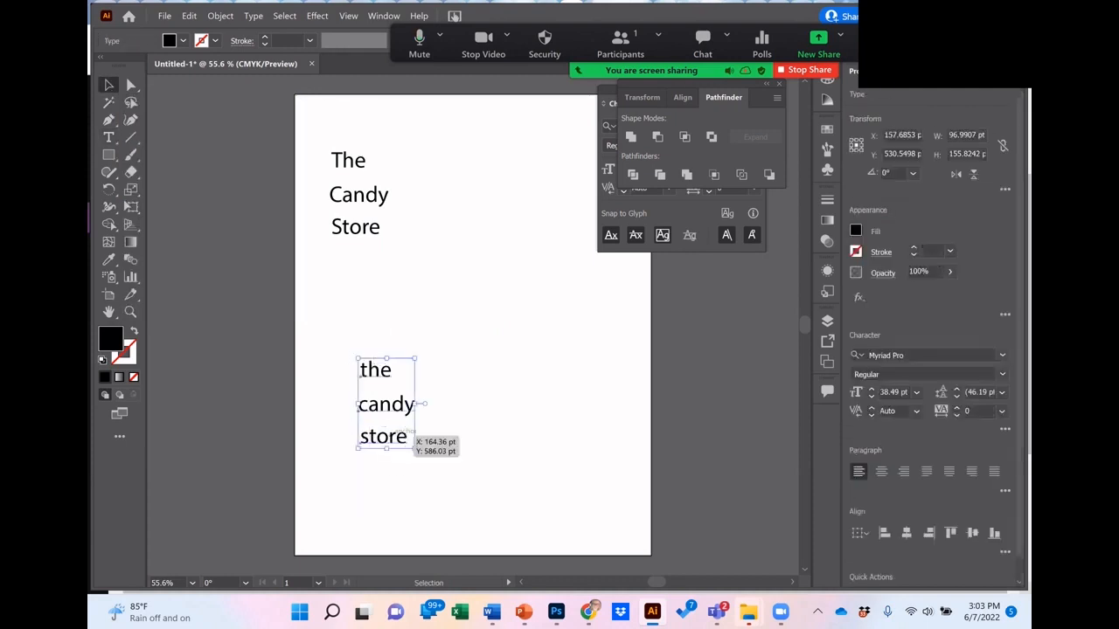
left_click_drag(384, 467, 522, 336)
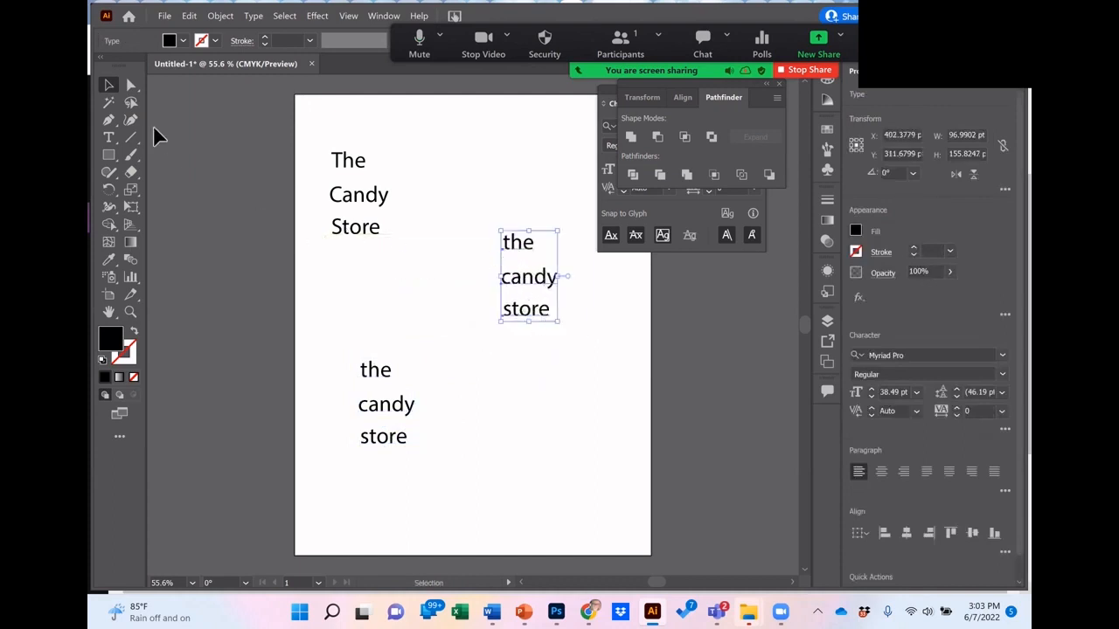
Step: Replace the new copy's words with "THE", "CANDY" and "STORY", and move the stack to the artboard's upper right
left_click(108, 139)
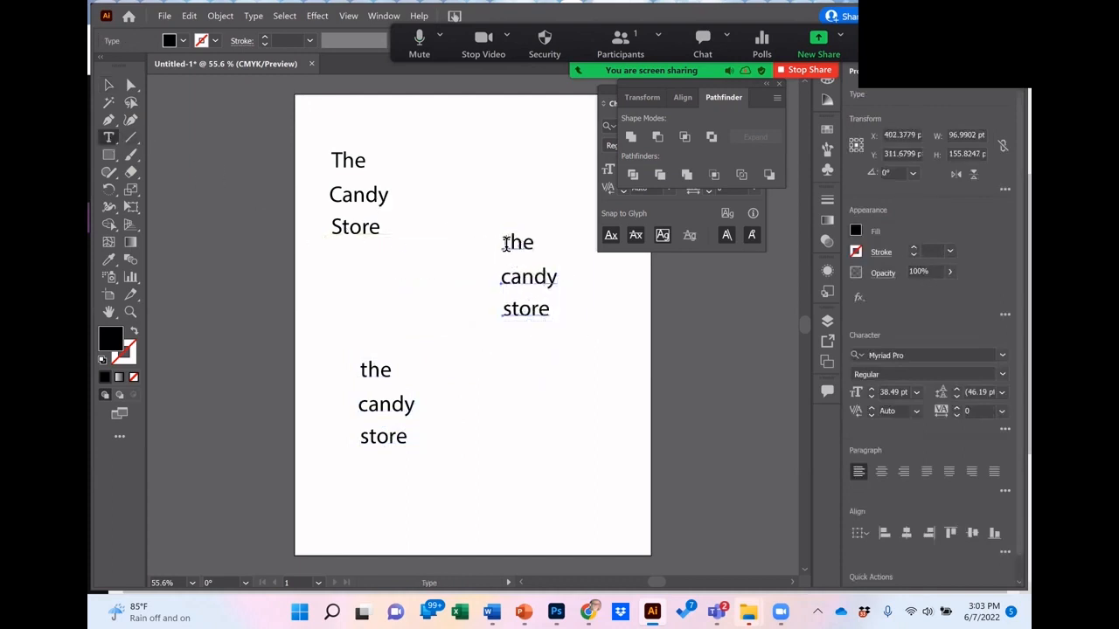
left_click_drag(505, 243, 554, 244)
type("THE")
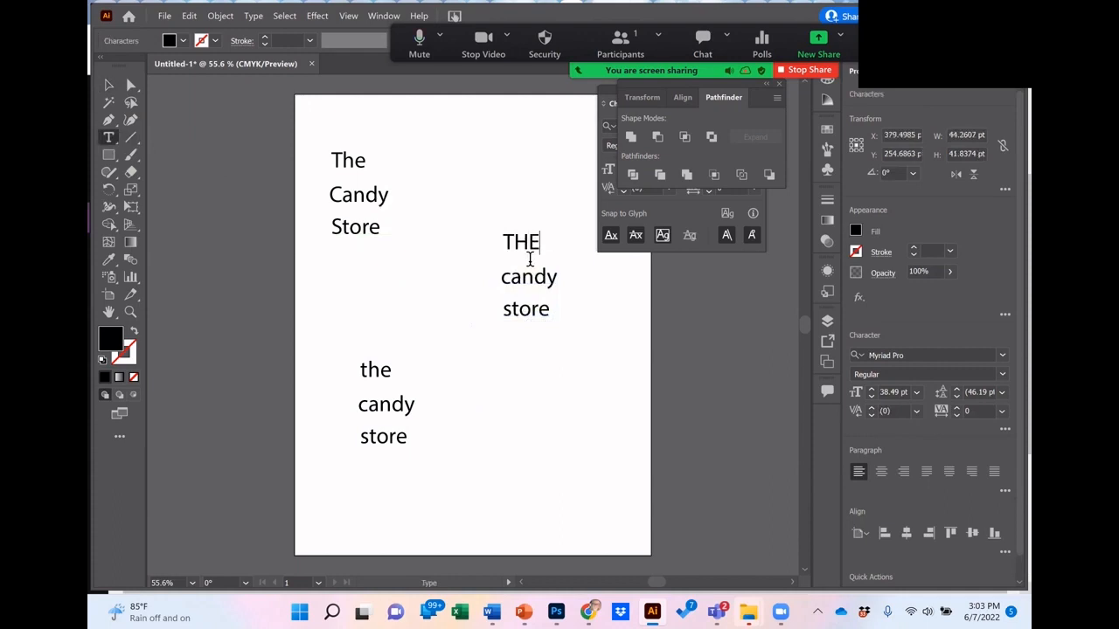
double_click(551, 286)
type("CANDY")
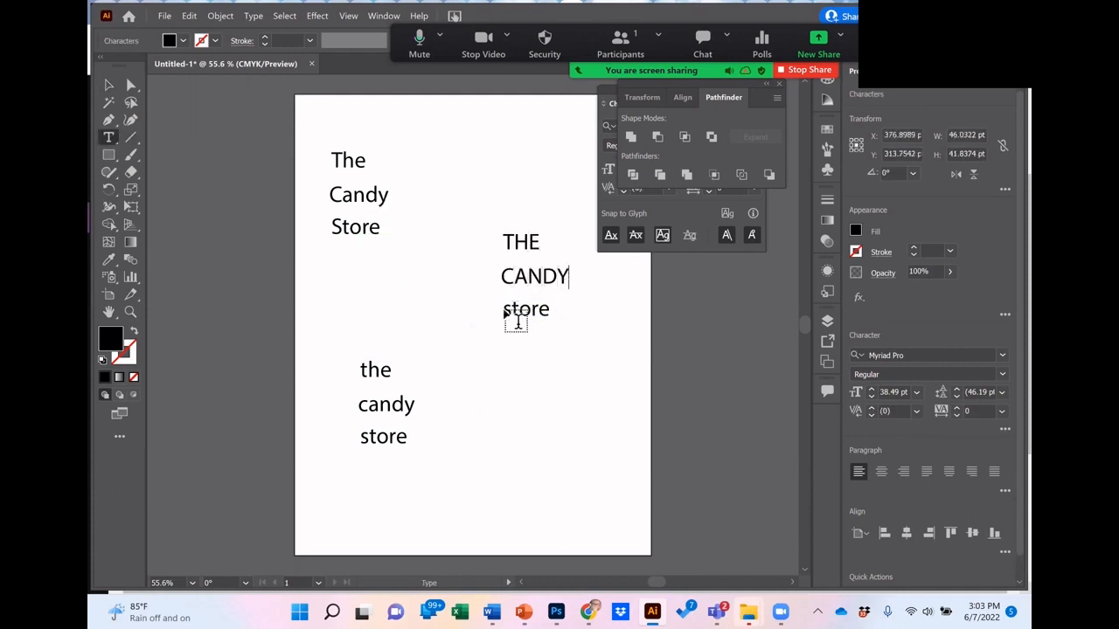
left_click_drag(502, 309, 566, 327)
type("STORY")
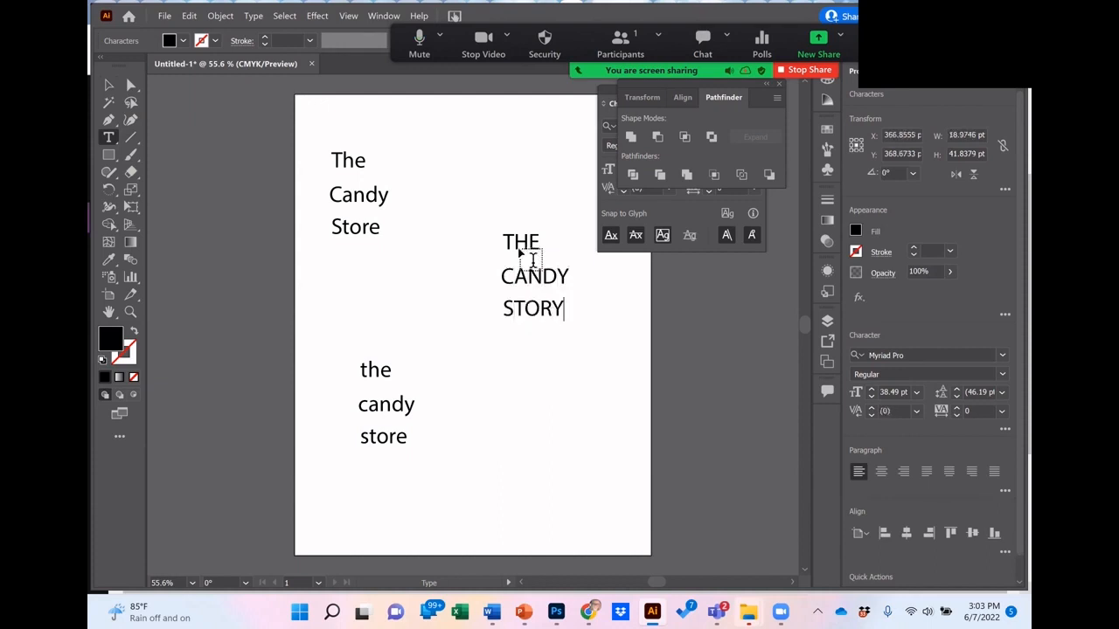
left_click(109, 85)
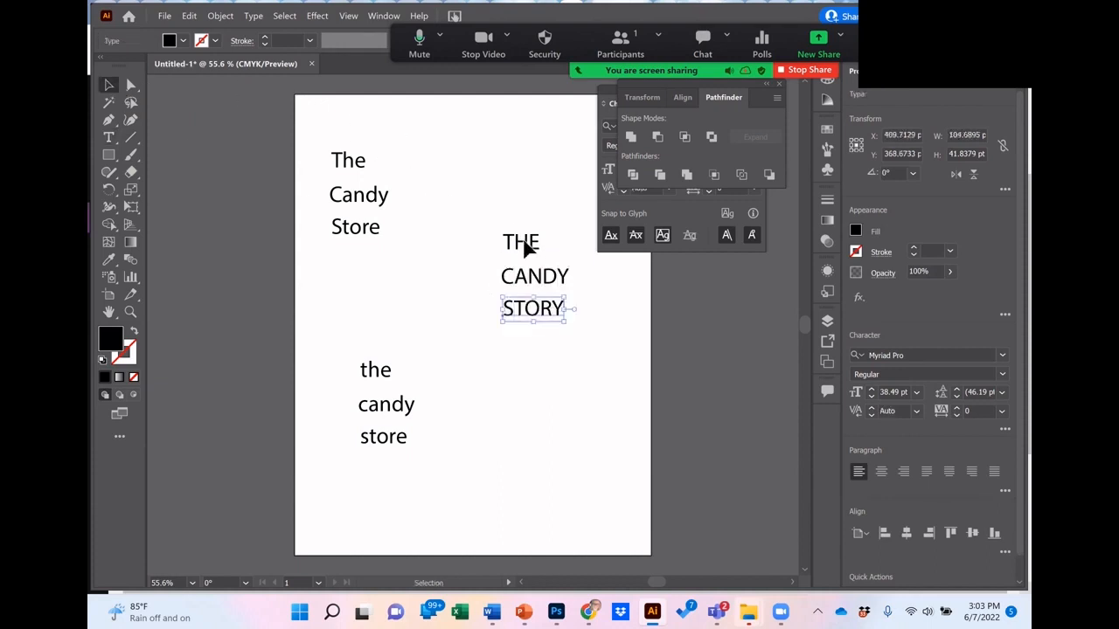
left_click_drag(523, 203, 555, 230)
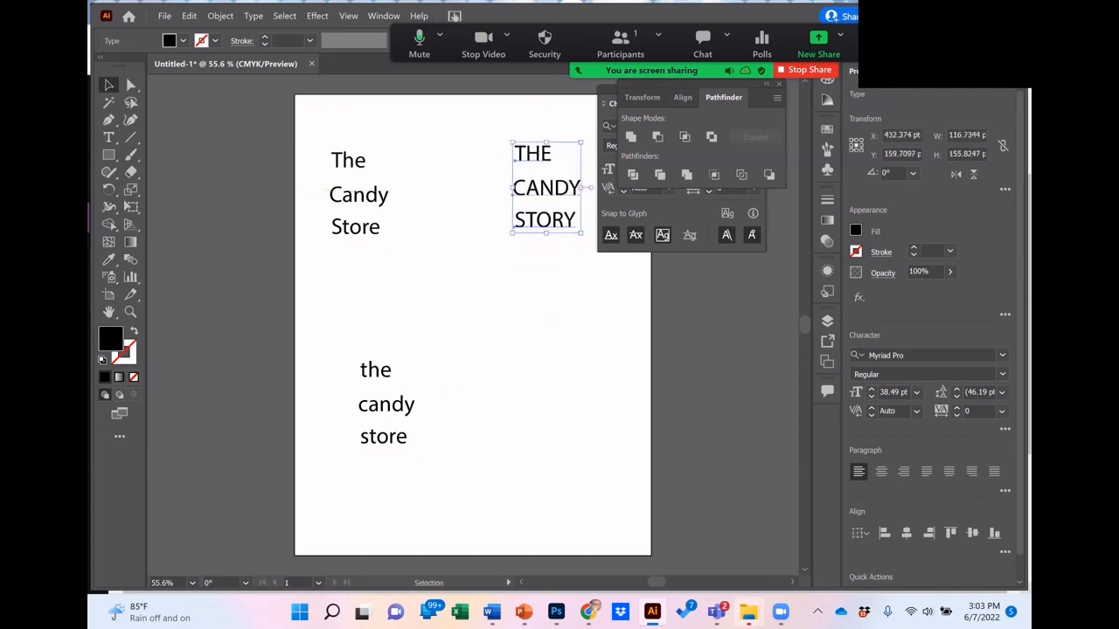
Step: Pull the lowercase word "candy" out of its stack onto the empty right side and enlarge it to about 83 pt
left_click_drag(379, 384, 514, 340)
left_click(536, 364)
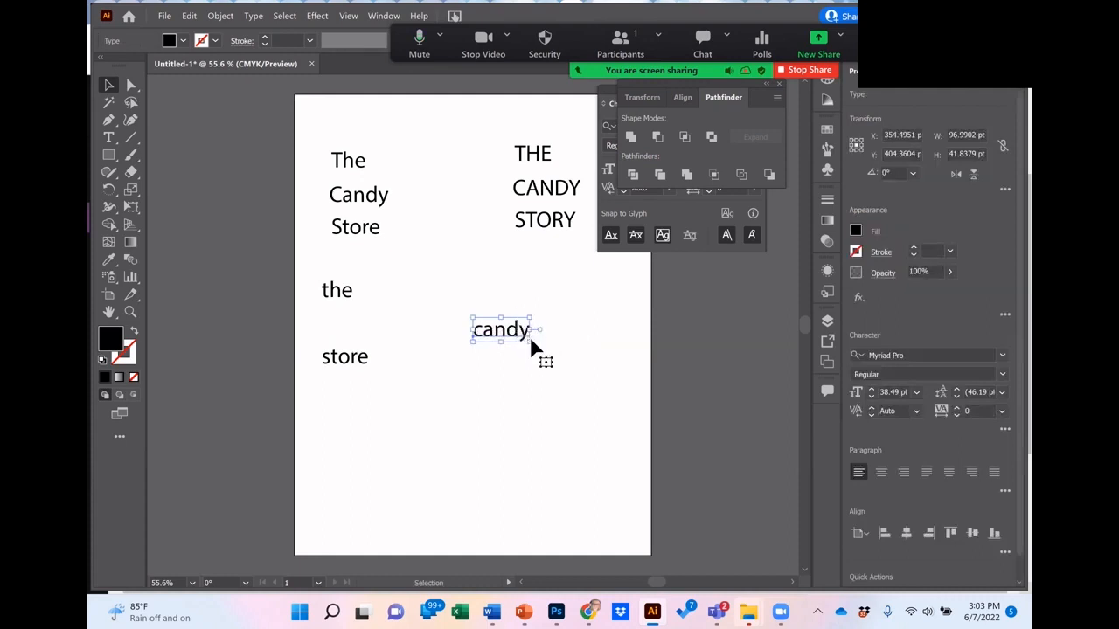
left_click_drag(536, 347, 613, 429)
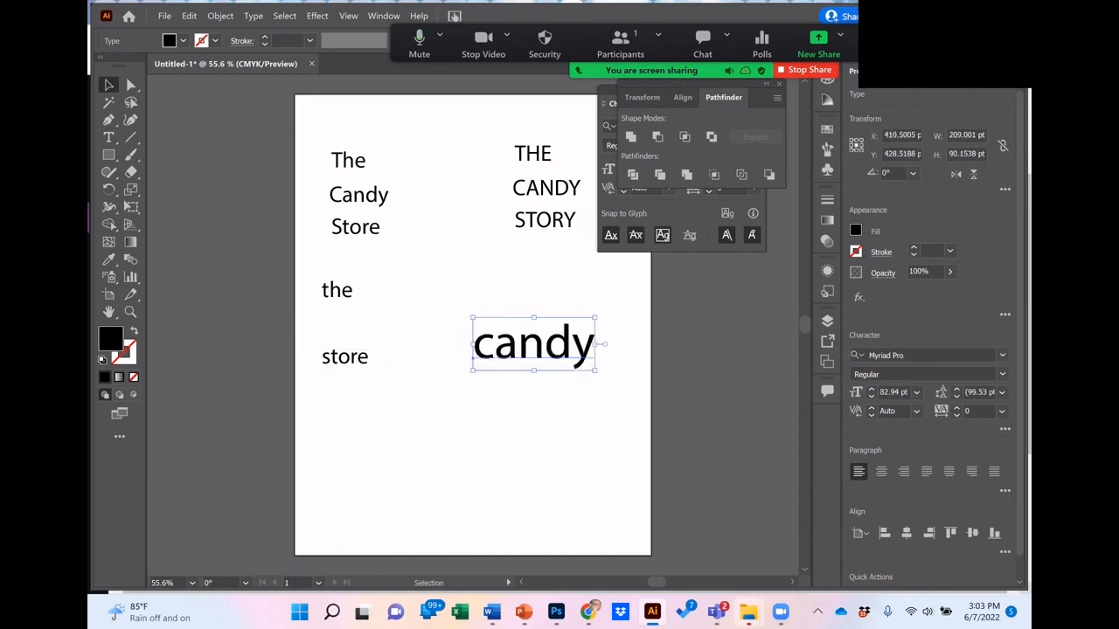
left_click(611, 425)
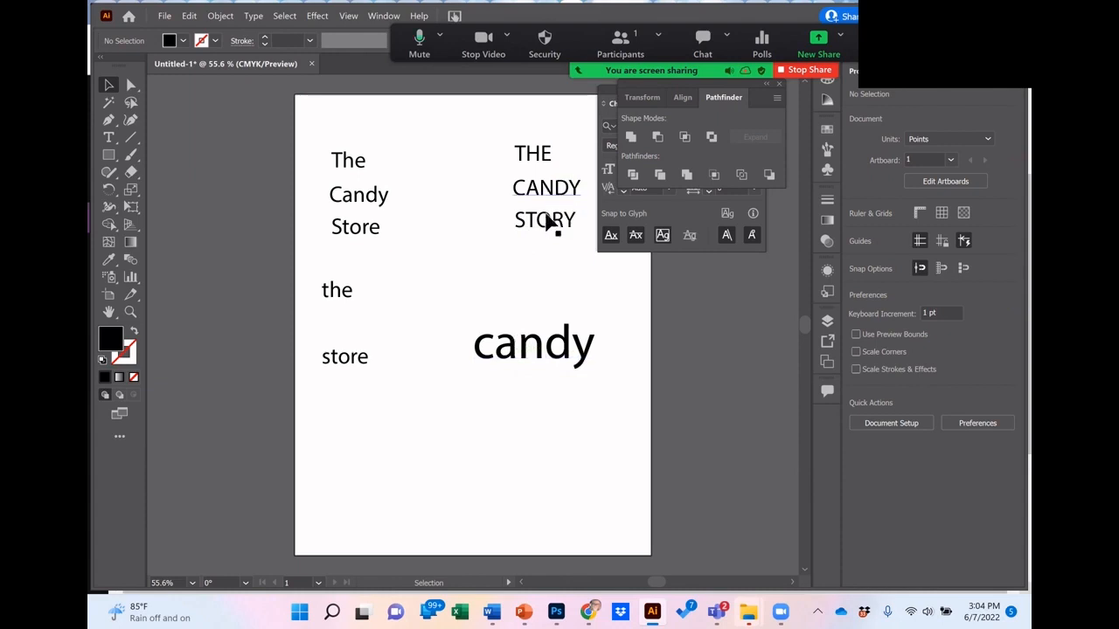
Step: Shift the large "candy" up below the uppercase stack, and place the title-case "Candy" beneath it enlarged to about 90.5 pt
left_click(520, 366)
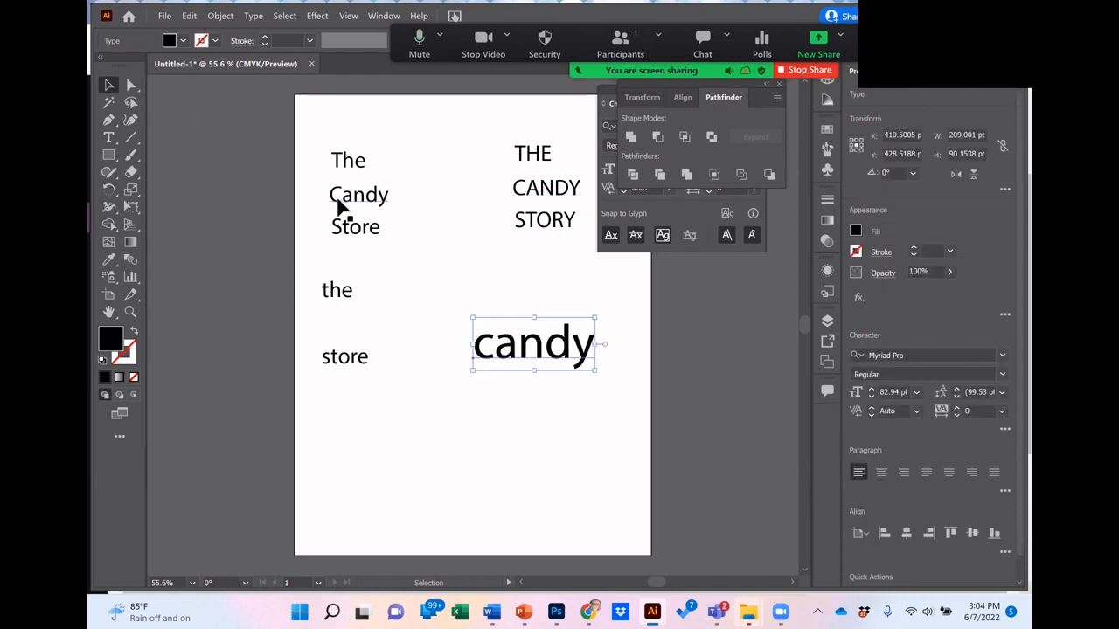
left_click_drag(530, 342, 539, 254)
left_click_drag(390, 185, 459, 265)
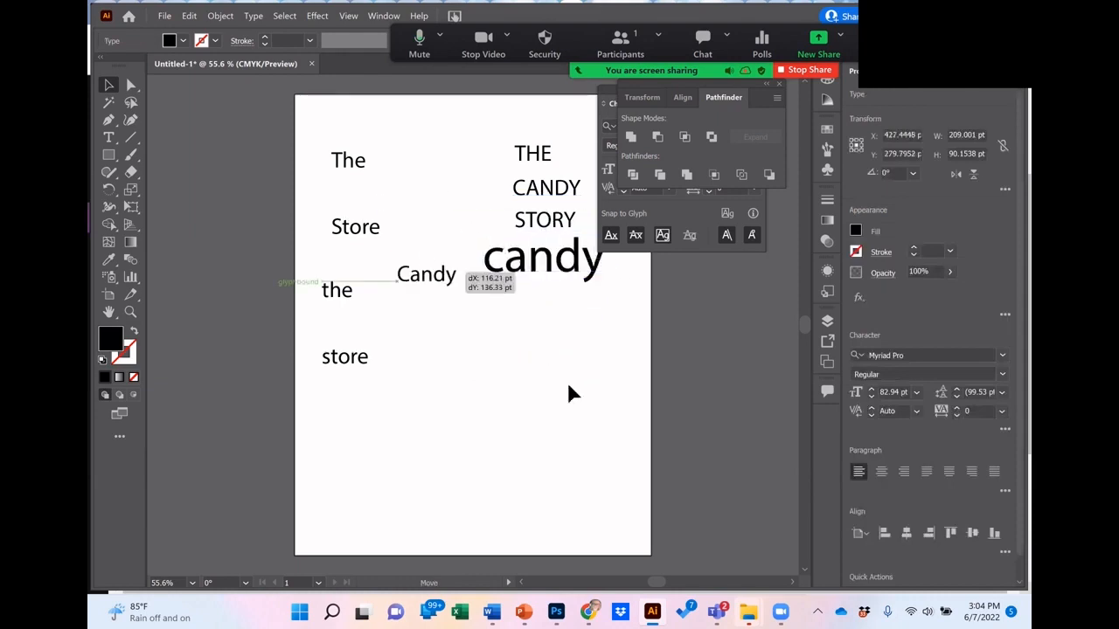
left_click_drag(569, 393, 549, 368)
key("t")
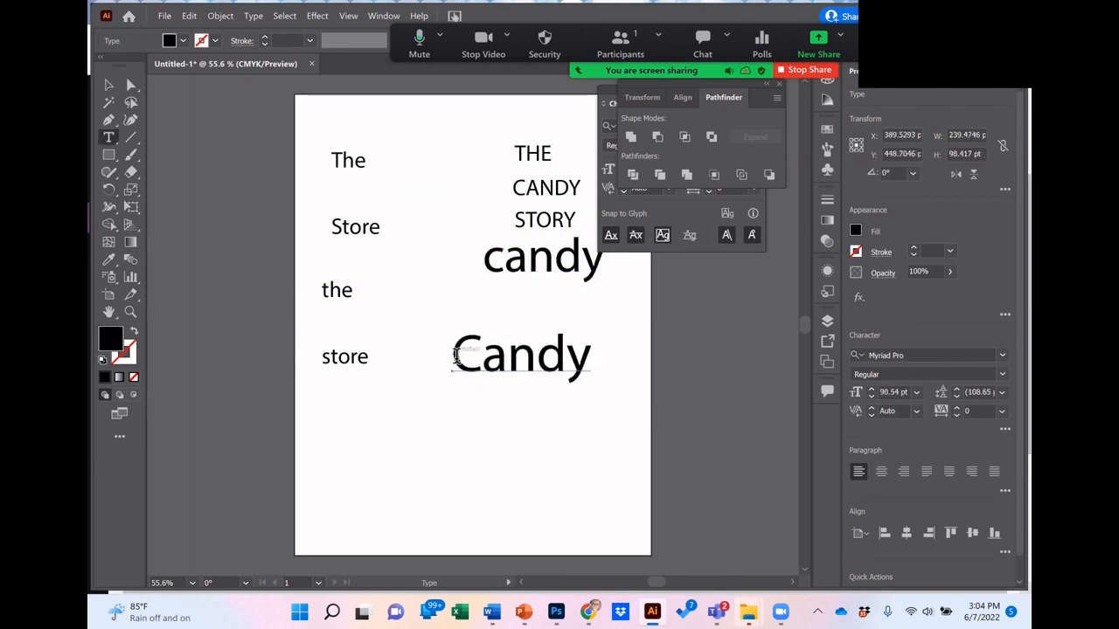
Step: Set the font of the large title-case "Candy" to BillionDreams and enlarge the word to about 131 pt
left_click_drag(455, 356, 609, 360)
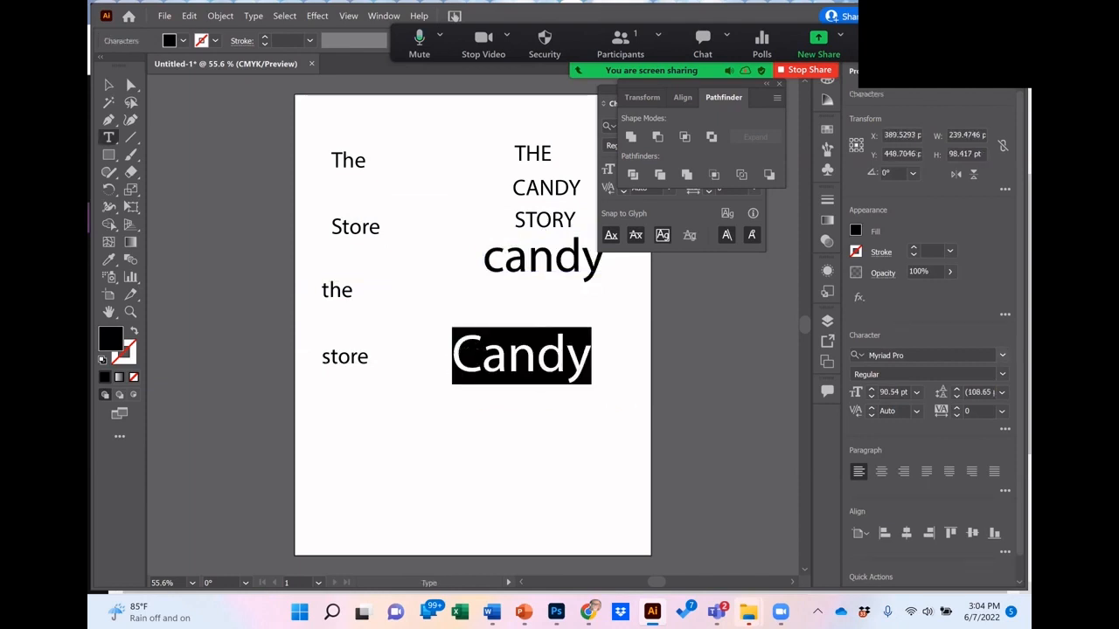
left_click(927, 355)
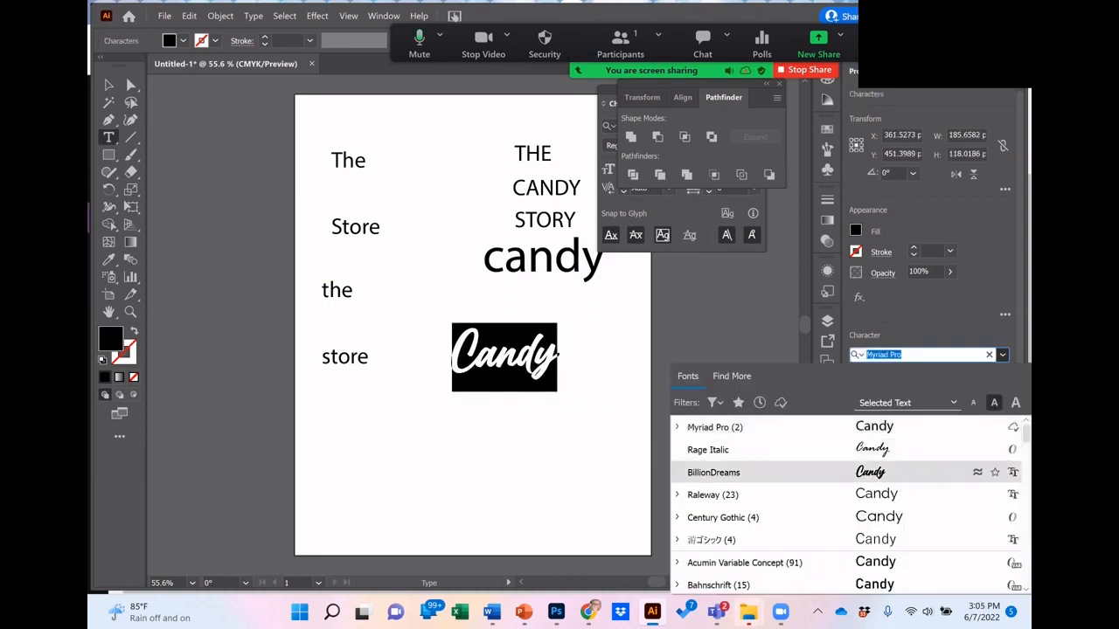
scroll(786, 472, "down", 15)
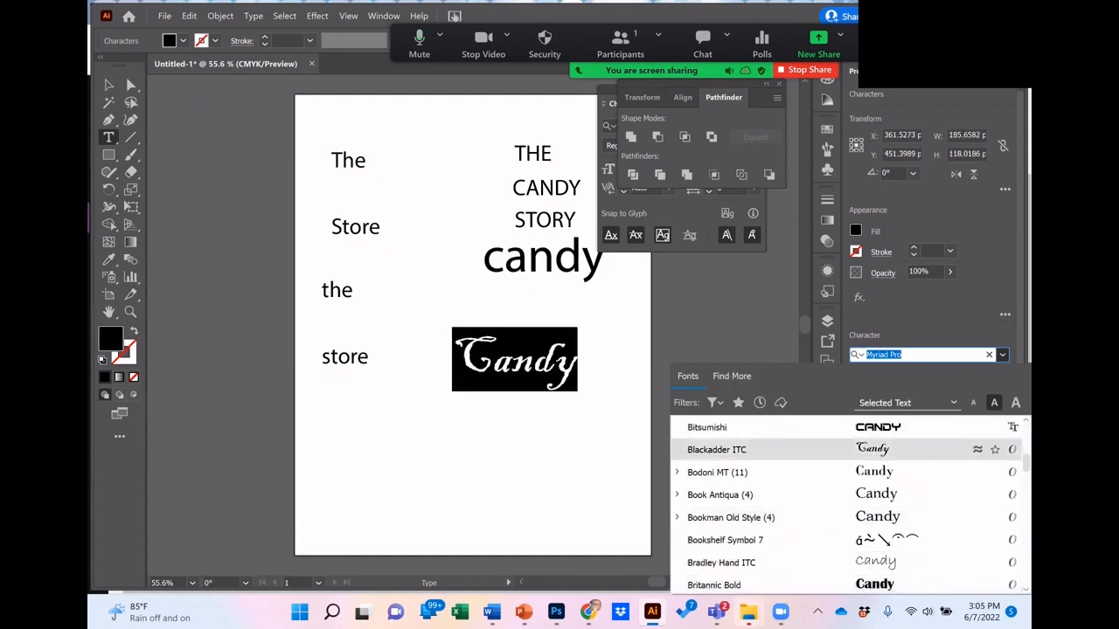
scroll(847, 503, "down", 12)
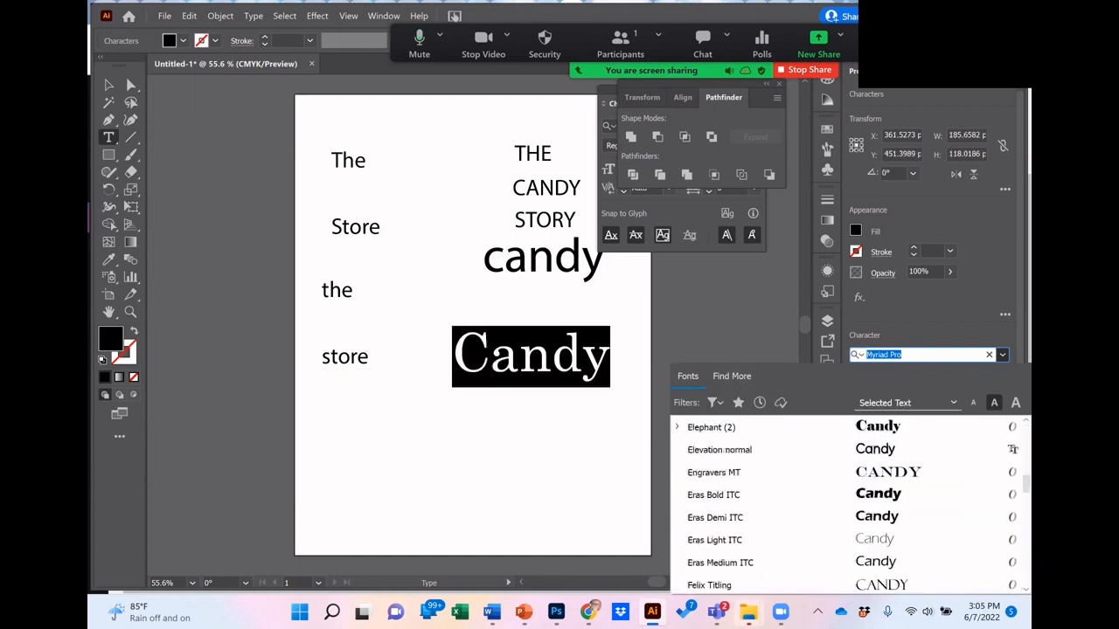
scroll(847, 503, "down", 10)
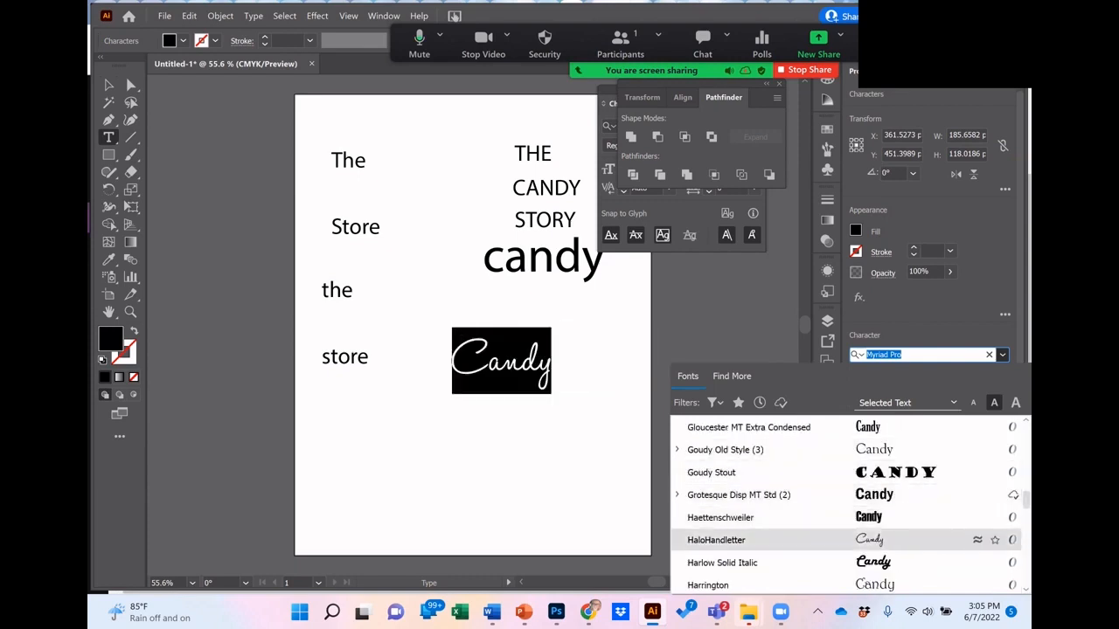
scroll(848, 494, "up", 15)
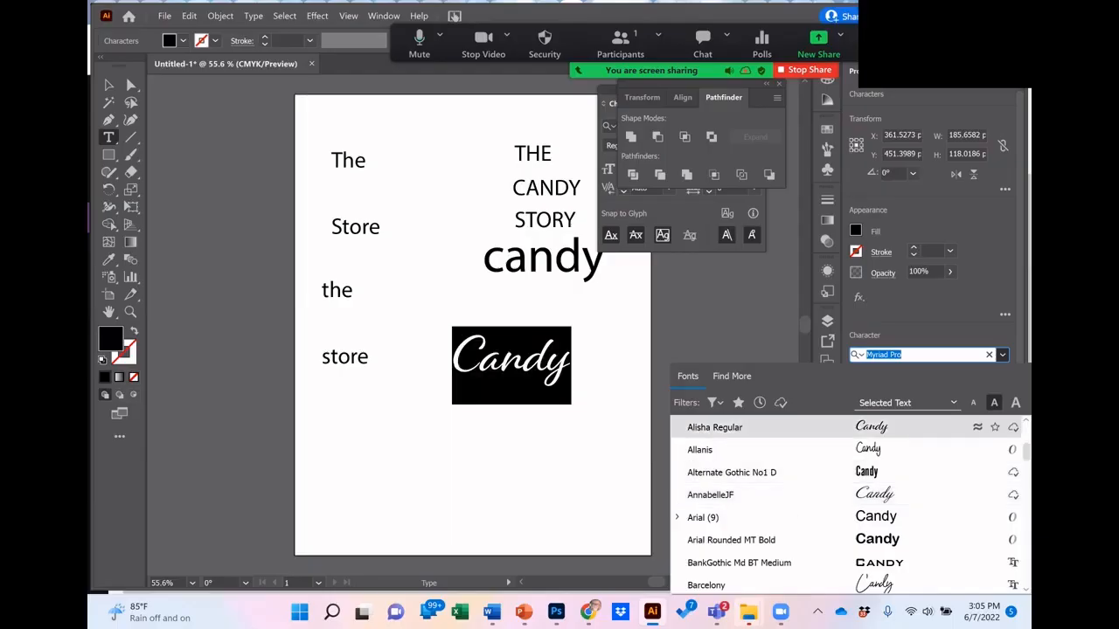
scroll(786, 441, "down", 12)
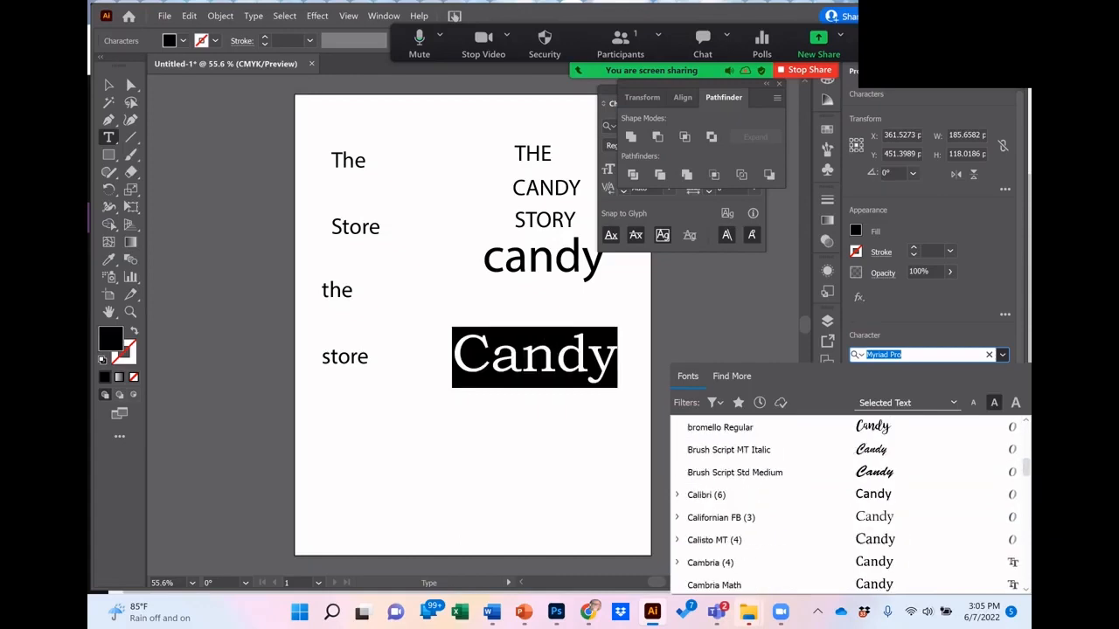
scroll(880, 451, "up", 4)
left_click(881, 473)
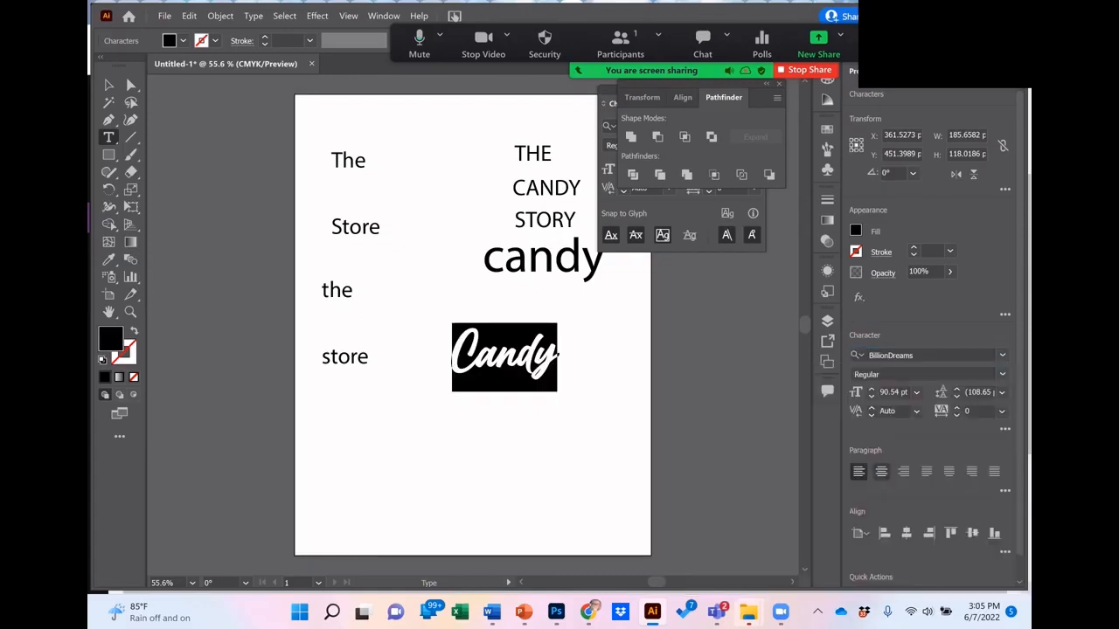
left_click(611, 420)
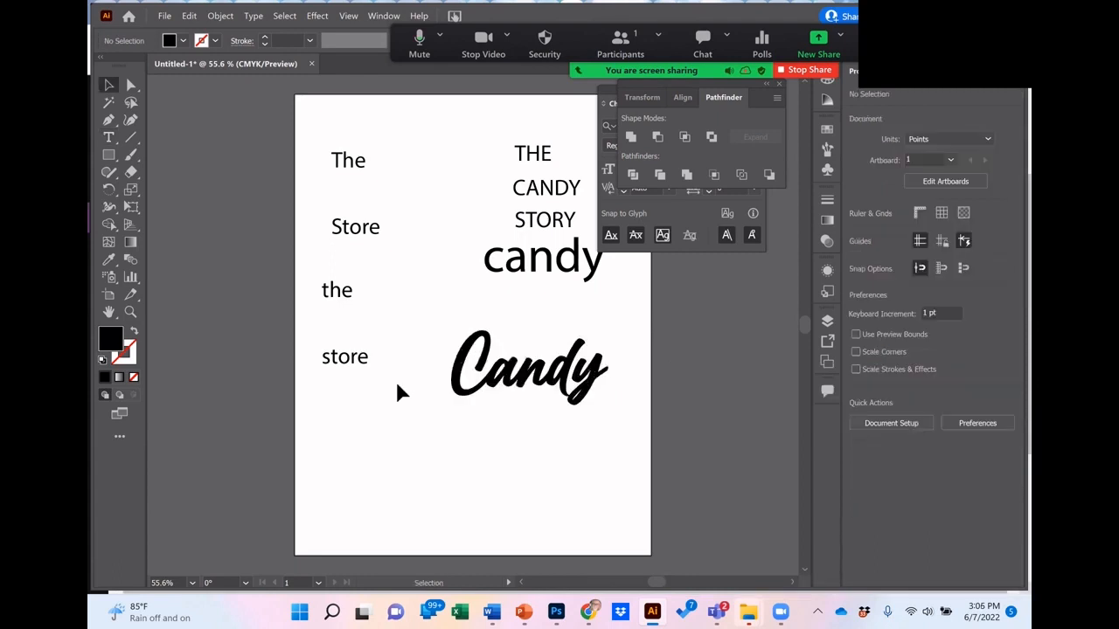
Step: Place the lowercase "store" directly beneath the script "Candy" and scale it to about 65.5 pt
left_click(370, 365)
left_click_drag(370, 365, 489, 398)
left_click(580, 402)
left_click(555, 405)
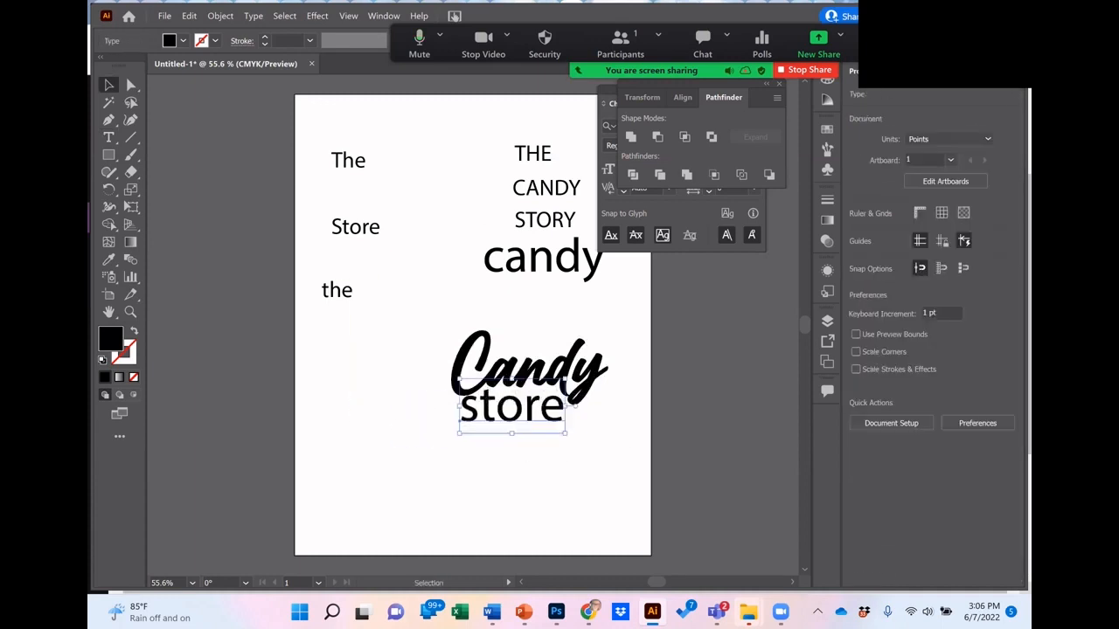
left_click_drag(459, 433, 500, 404)
left_click(429, 166)
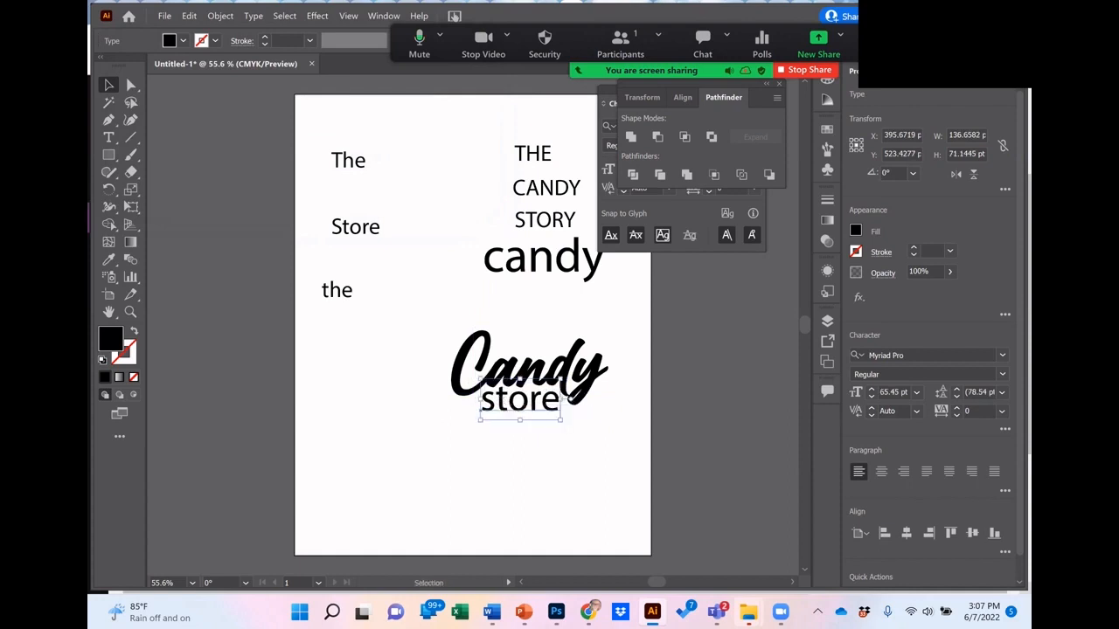
left_click(533, 468)
left_click_drag(502, 390, 502, 393)
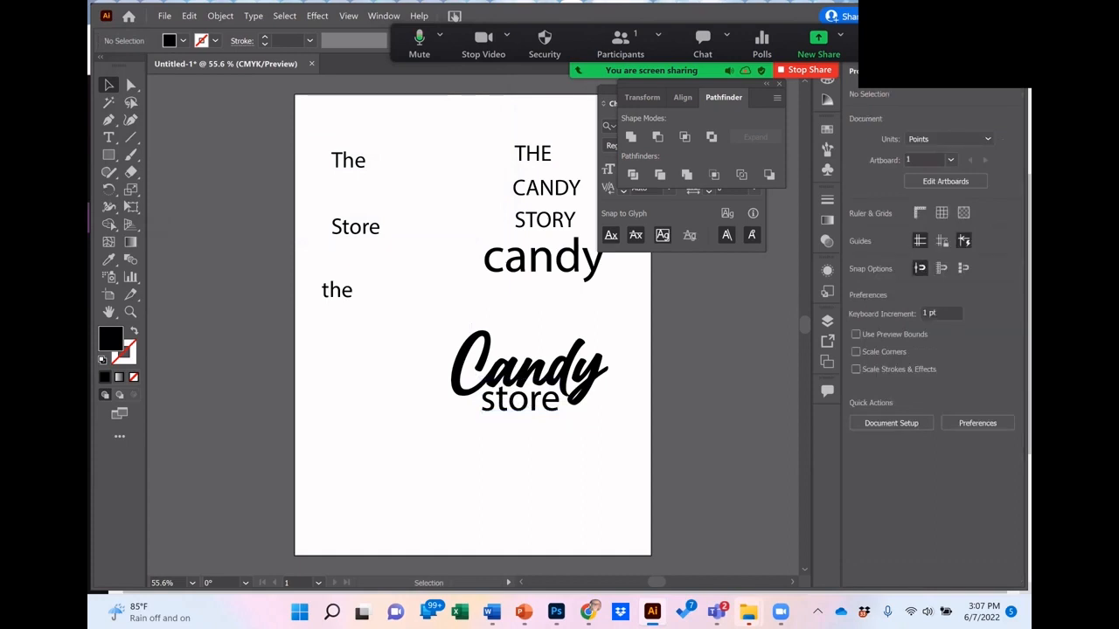
Step: Move the lowercase "the" and the uppercase "THE" into the left column below the title-case "Store"
left_click_drag(533, 156, 420, 213)
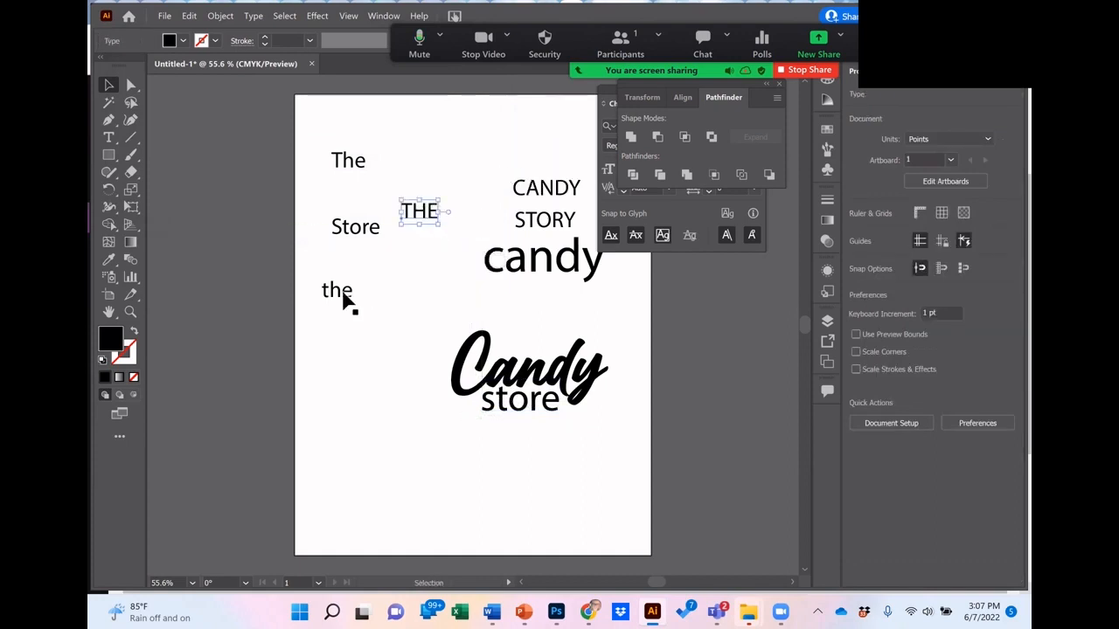
left_click_drag(345, 300, 354, 263)
left_click_drag(421, 211, 337, 320)
Step: Add the word "The" in BillionDreams and fit it above the script "Candy" at about 64 pt
key("t")
left_click(376, 339)
type("Th")
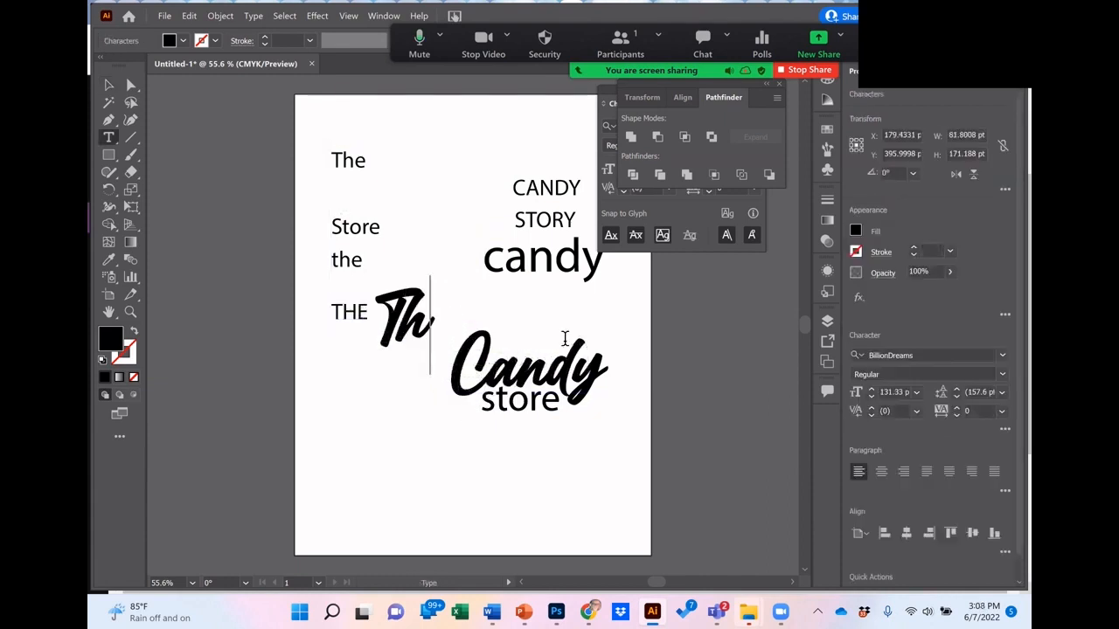
type("e")
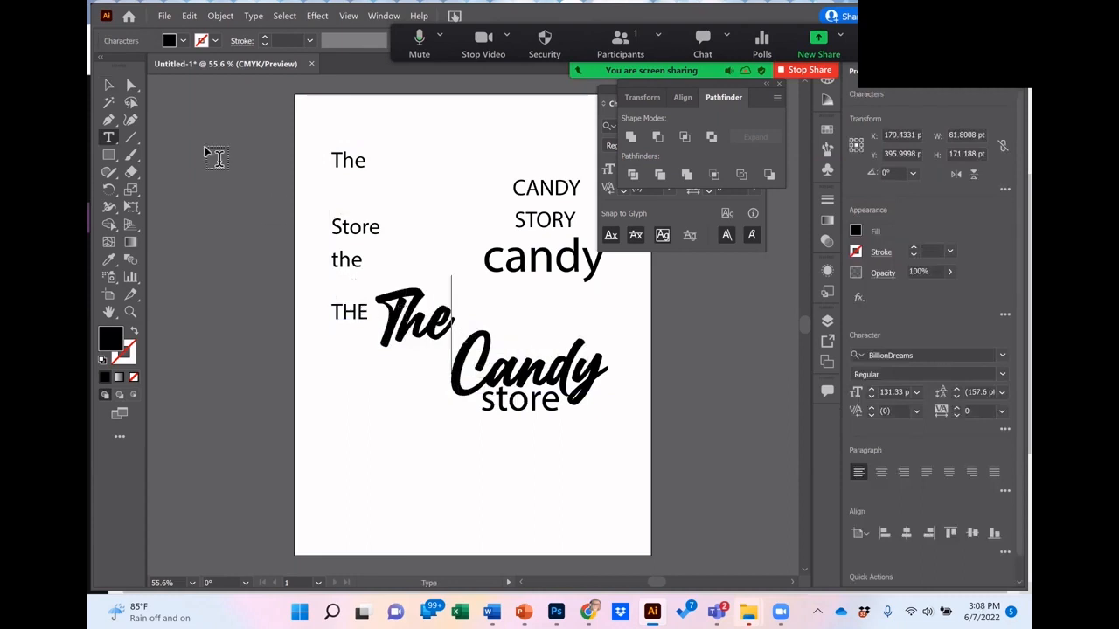
left_click(109, 86)
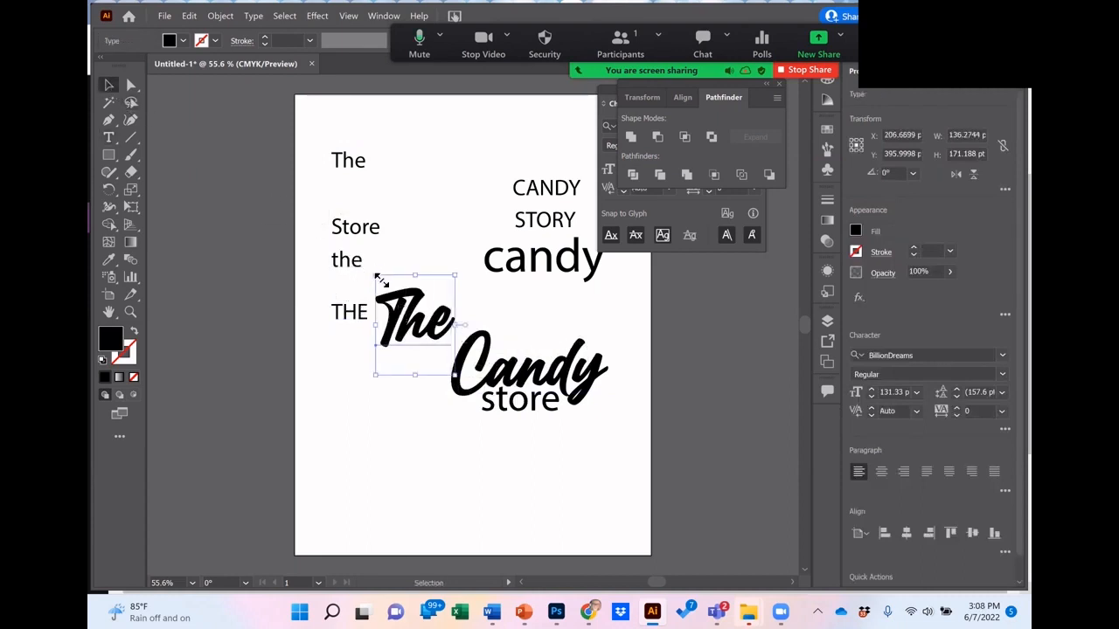
left_click_drag(380, 280, 516, 349)
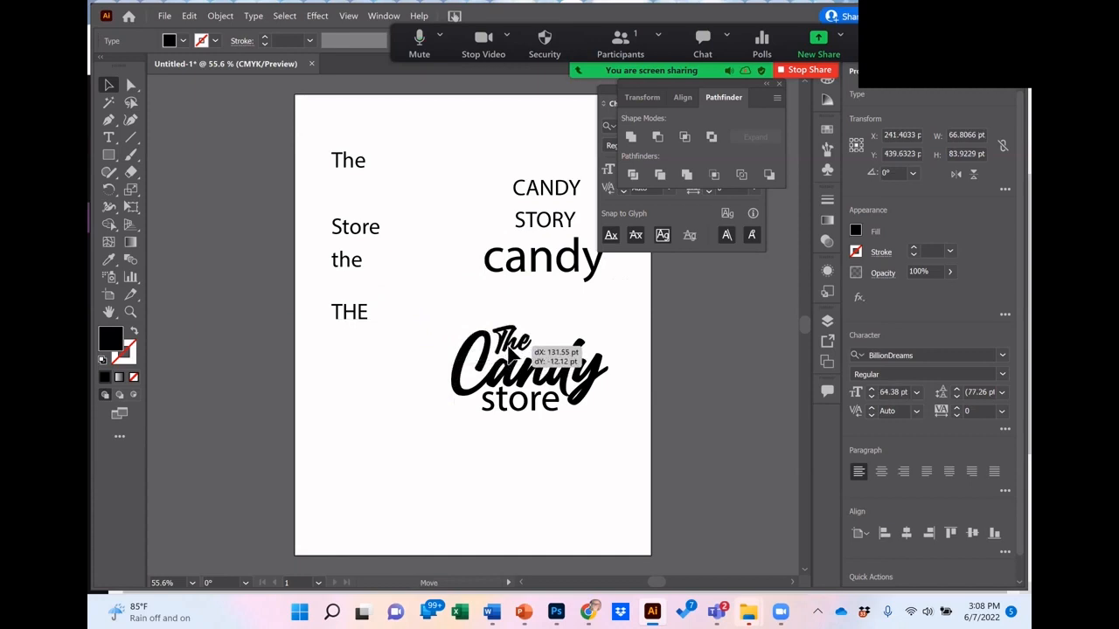
Step: Move the lowercase "store" away to the lower left and put the uppercase "STORY" beneath "Candy" in its place
left_click(529, 404)
left_click_drag(530, 404, 378, 434)
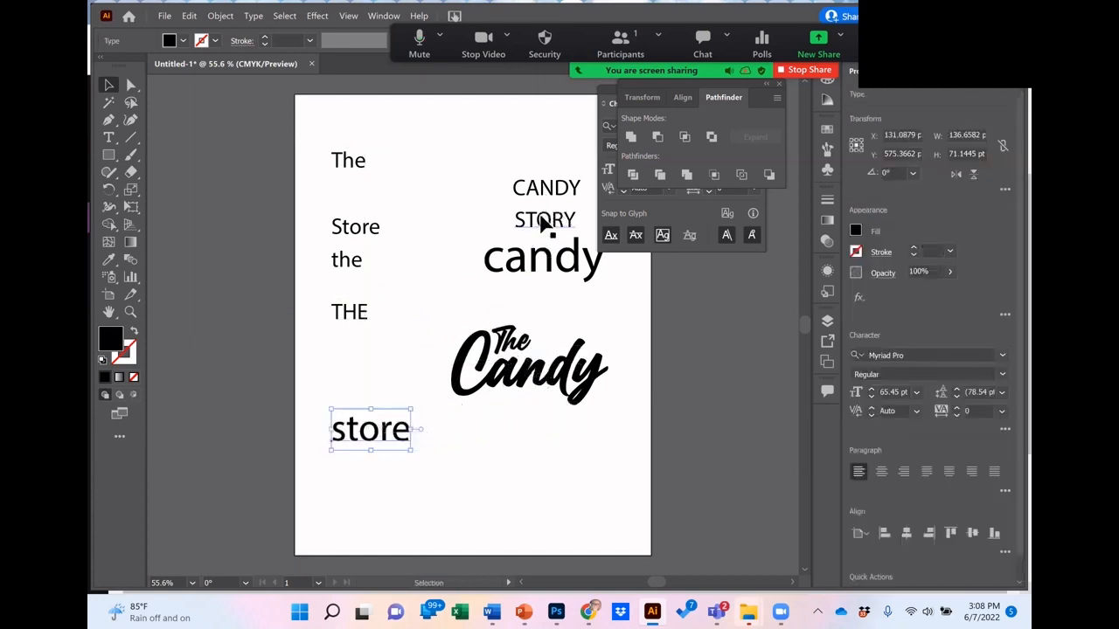
left_click_drag(539, 224, 511, 403)
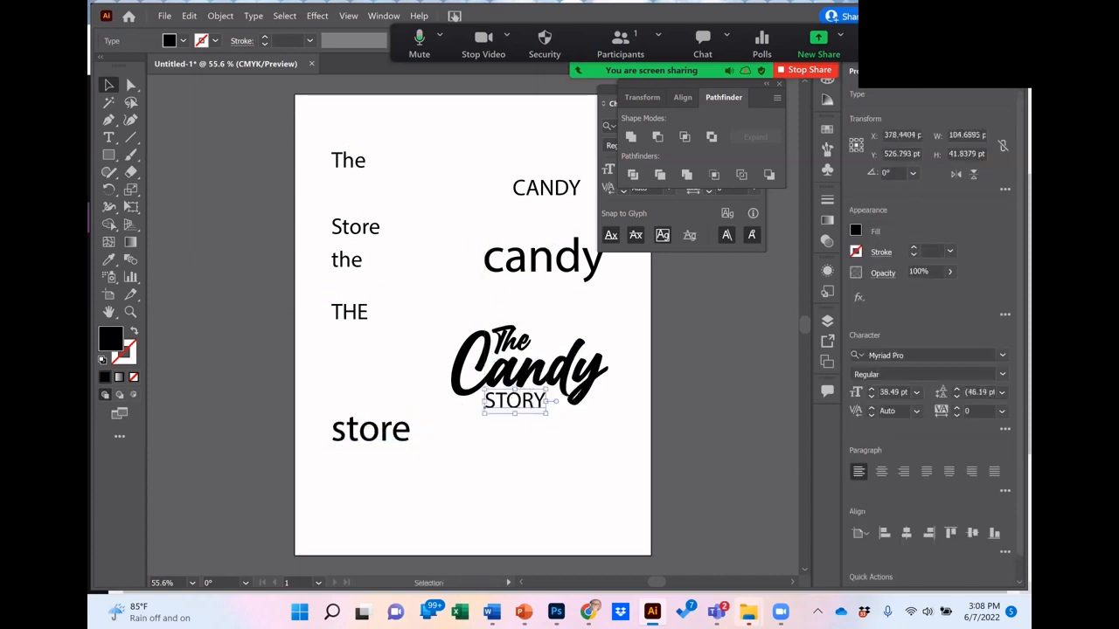
Step: Widen the tracking of "STORY" to 132 and shift the word slightly left beneath "Candy"
key("t")
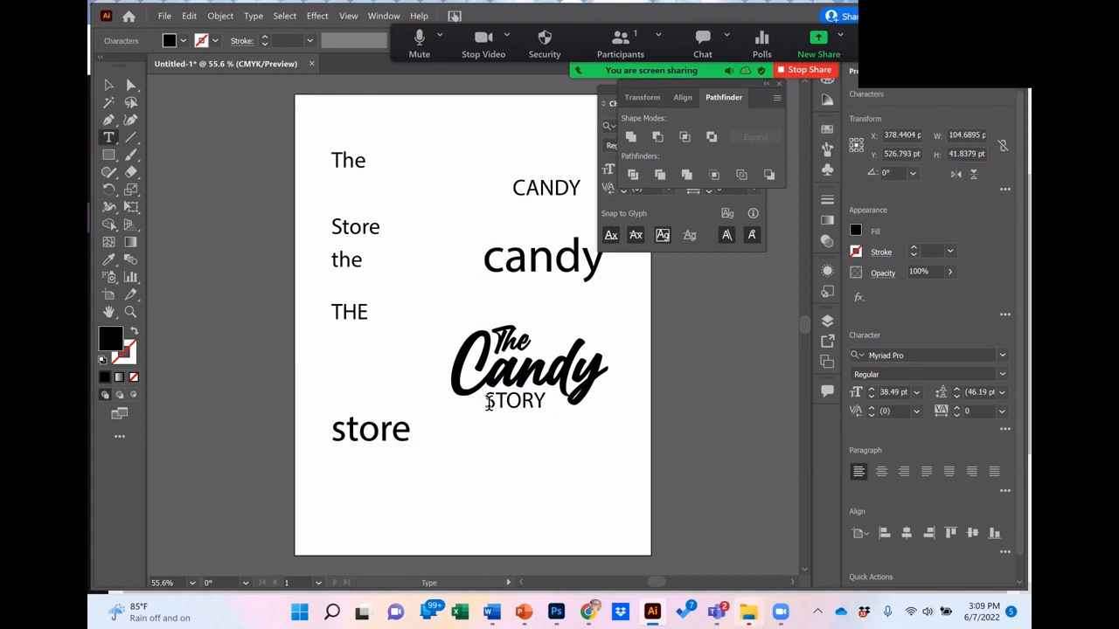
left_click_drag(486, 404, 550, 402)
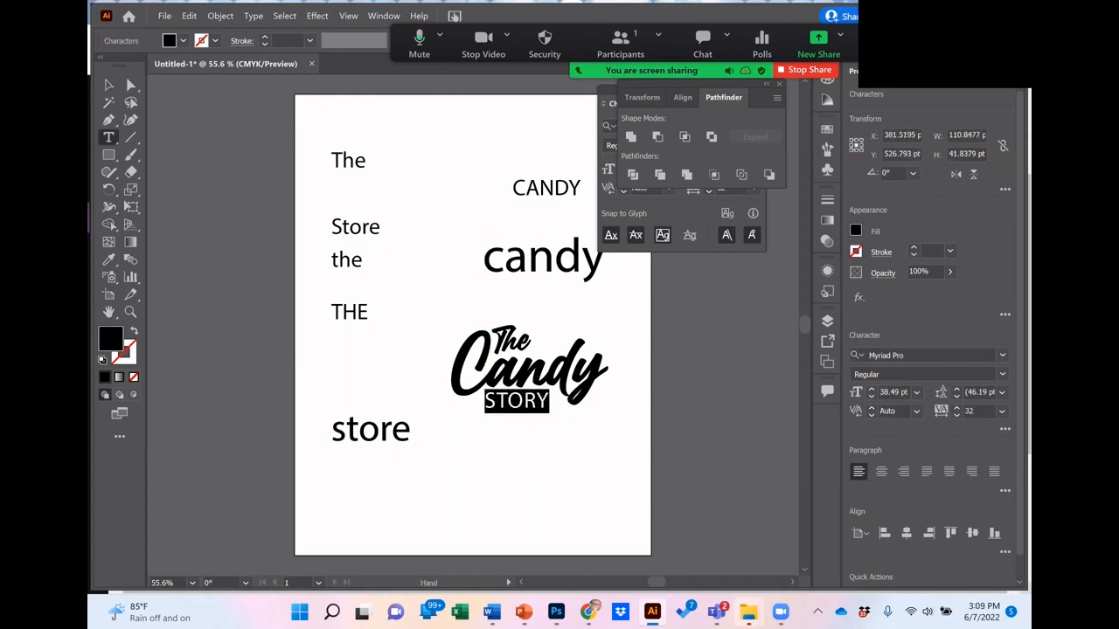
key("alt+Right")
key("alt+Right")
key("alt+Right")
key("alt+Right")
key("alt+Right")
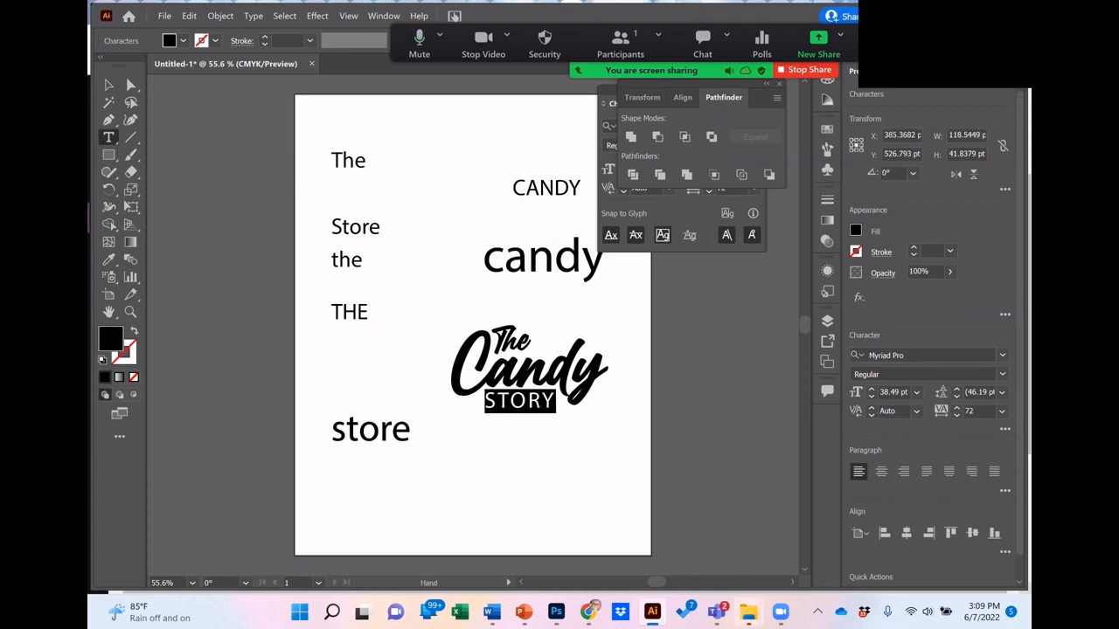
key("alt+Left")
key("alt+Left")
key("alt+Right")
key("alt+Right")
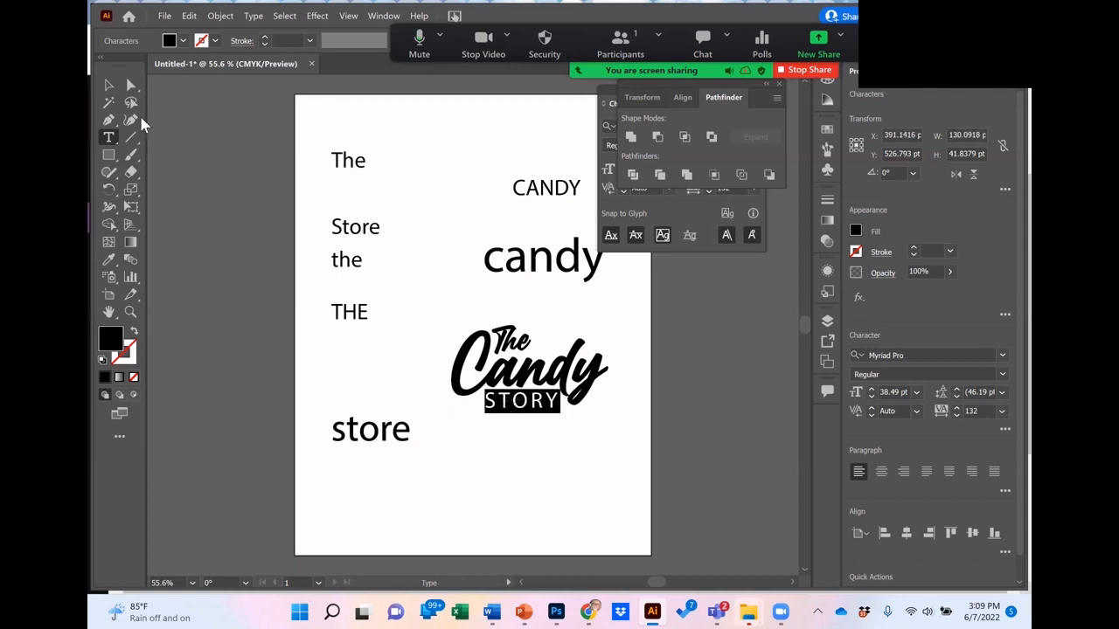
left_click(108, 85)
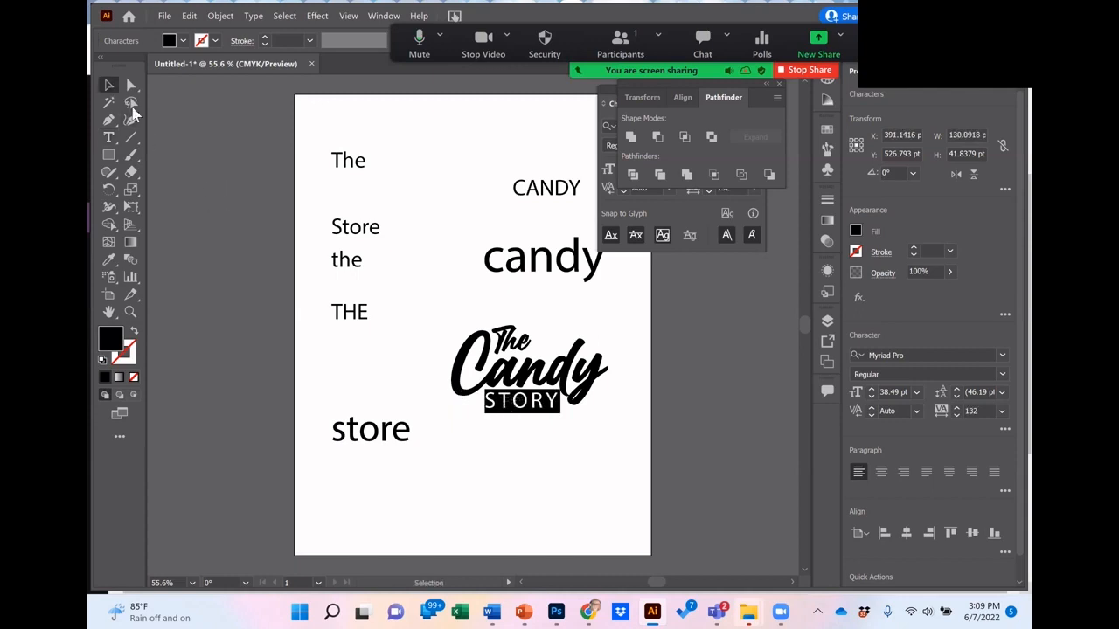
left_click_drag(507, 404, 503, 403)
Step: Increase the tracking of "STORY" to 192 and correct the word to "STORE"
double_click(504, 404)
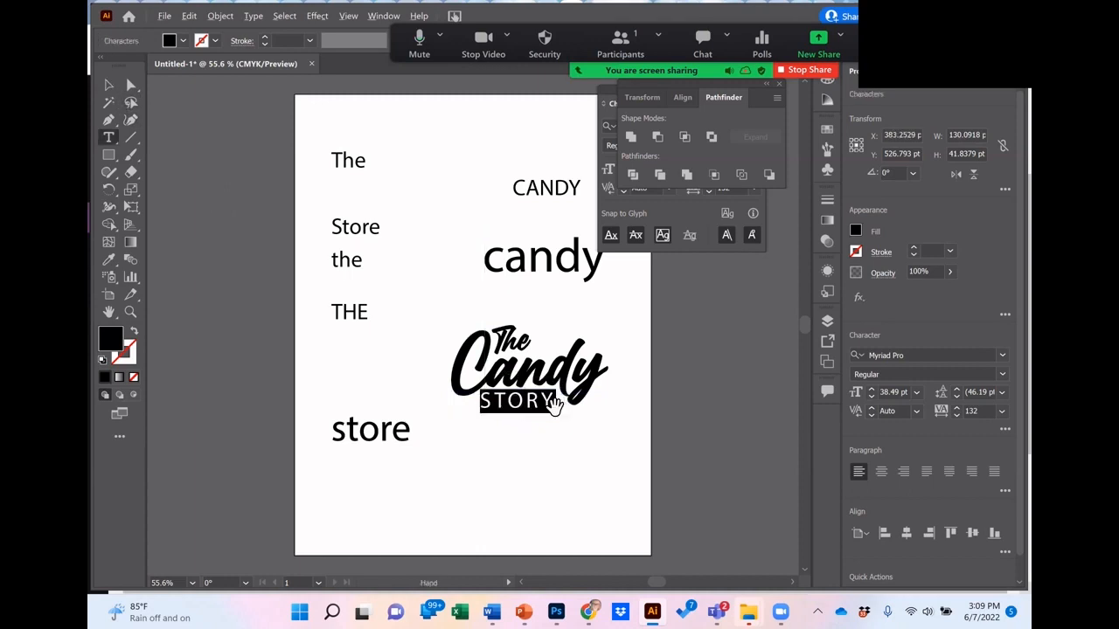
key("alt+Right")
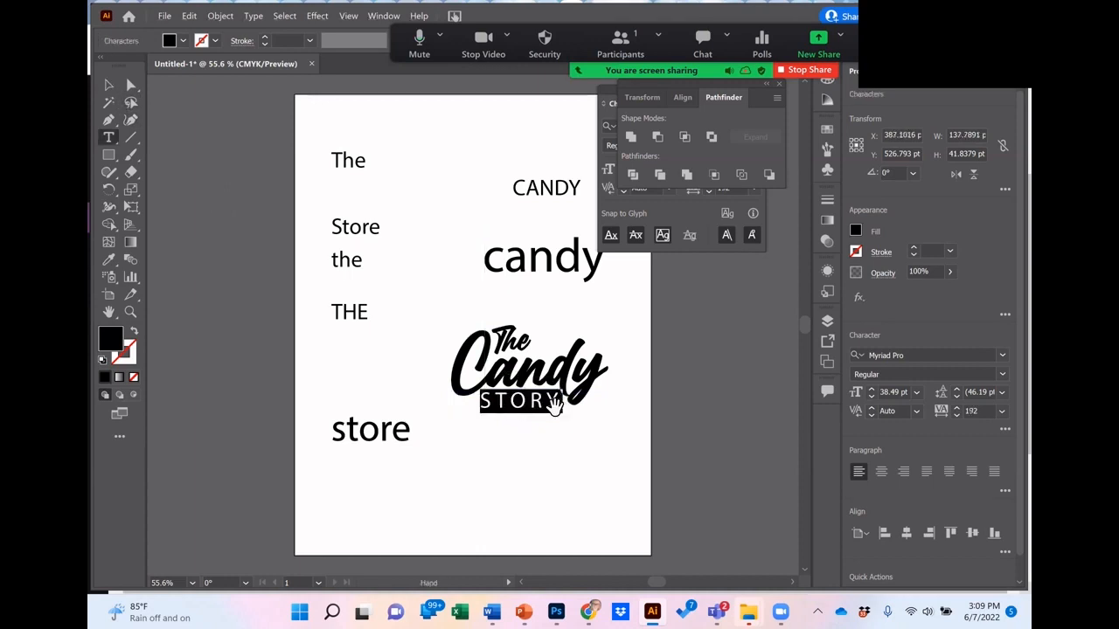
Step: Delete the leftover words in the left column and the unused "CANDY" and "candy" above the logo
left_click_drag(426, 456, 334, 141)
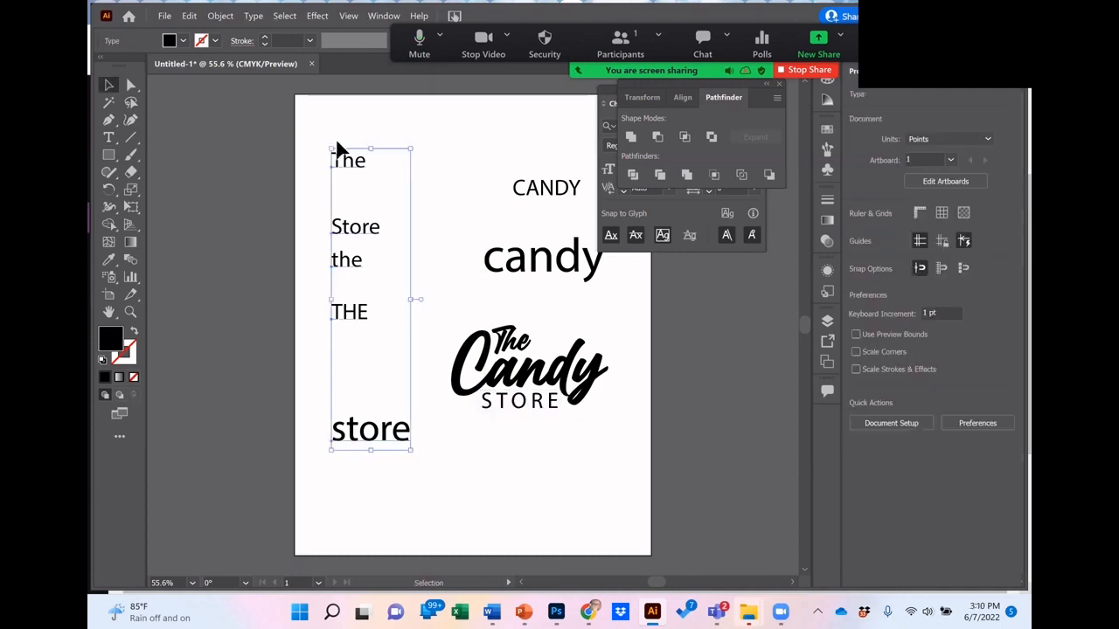
key("Delete")
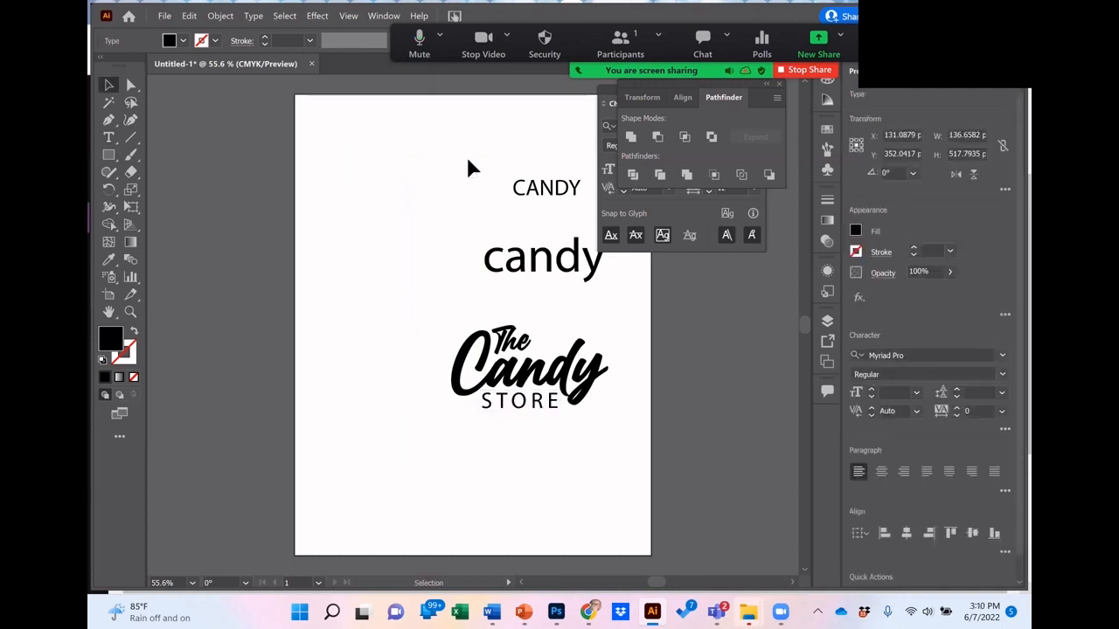
left_click_drag(484, 165, 569, 291)
key("Delete")
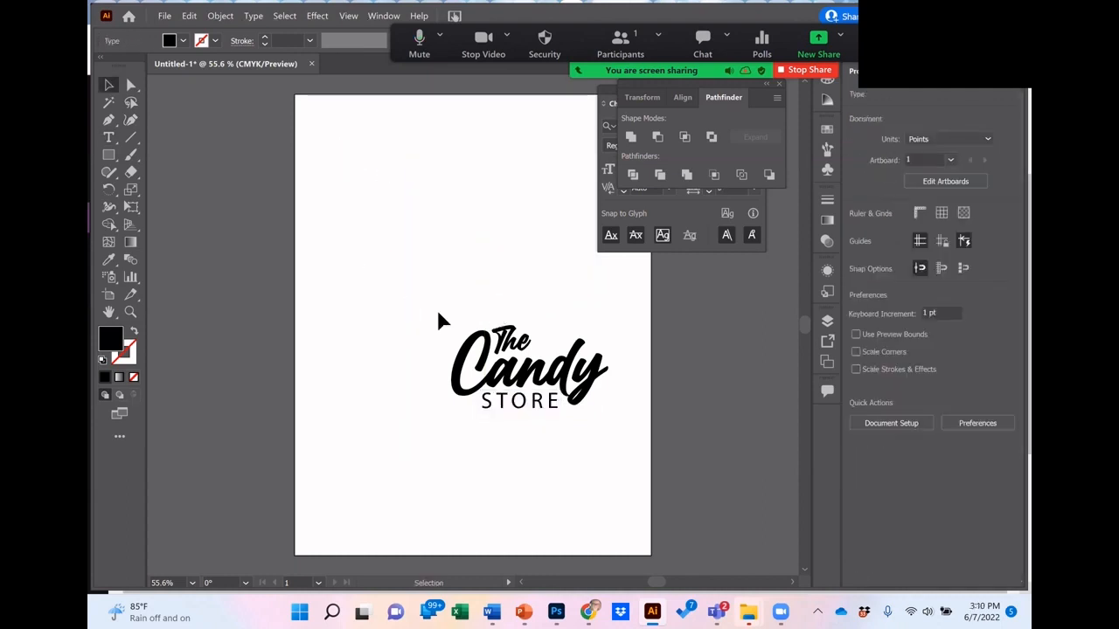
Step: Move the complete "The Candy STORE" logo up and left to the upper middle of the artboard
left_click_drag(436, 310, 586, 462)
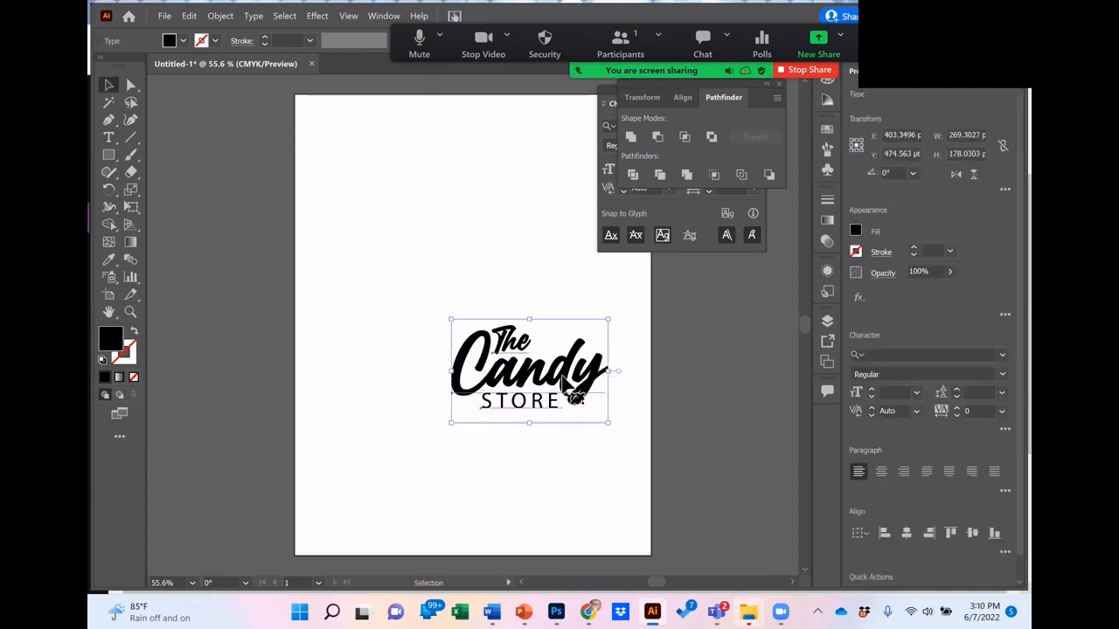
left_click_drag(564, 392, 486, 290)
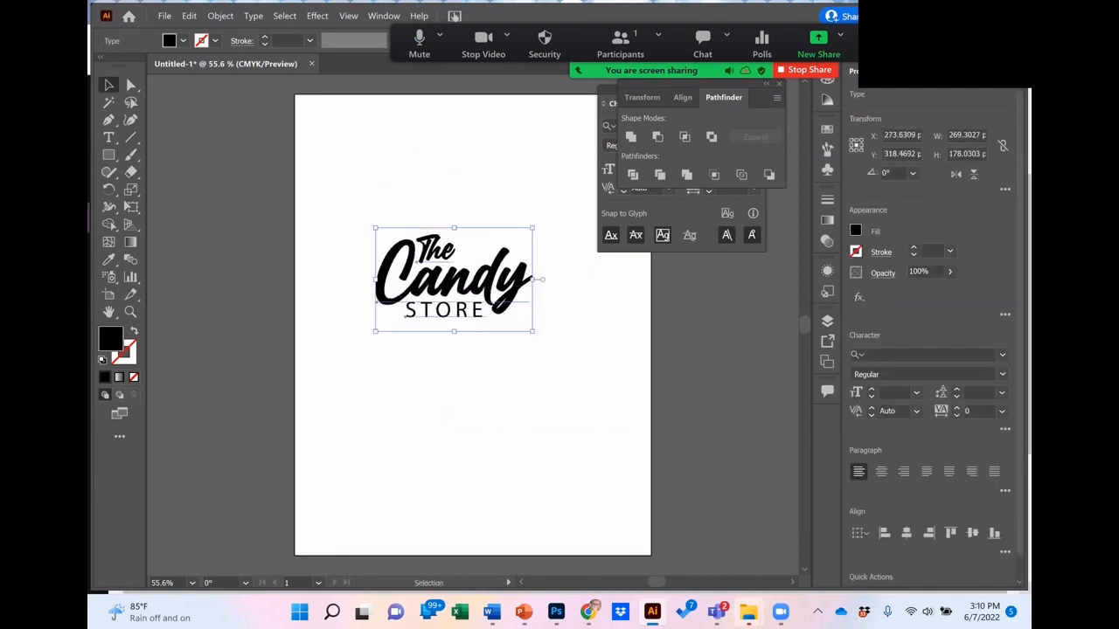
left_click(566, 357)
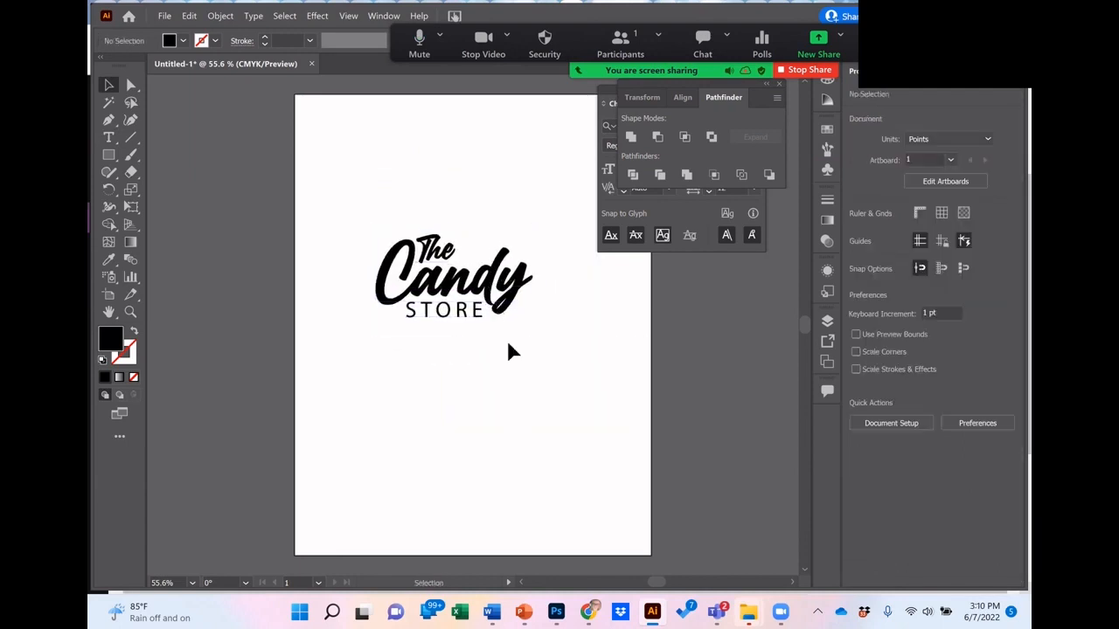
Step: Convert the script word "Candy" to outlines and show its anchor points with the Direct Selection tool
left_click(510, 295)
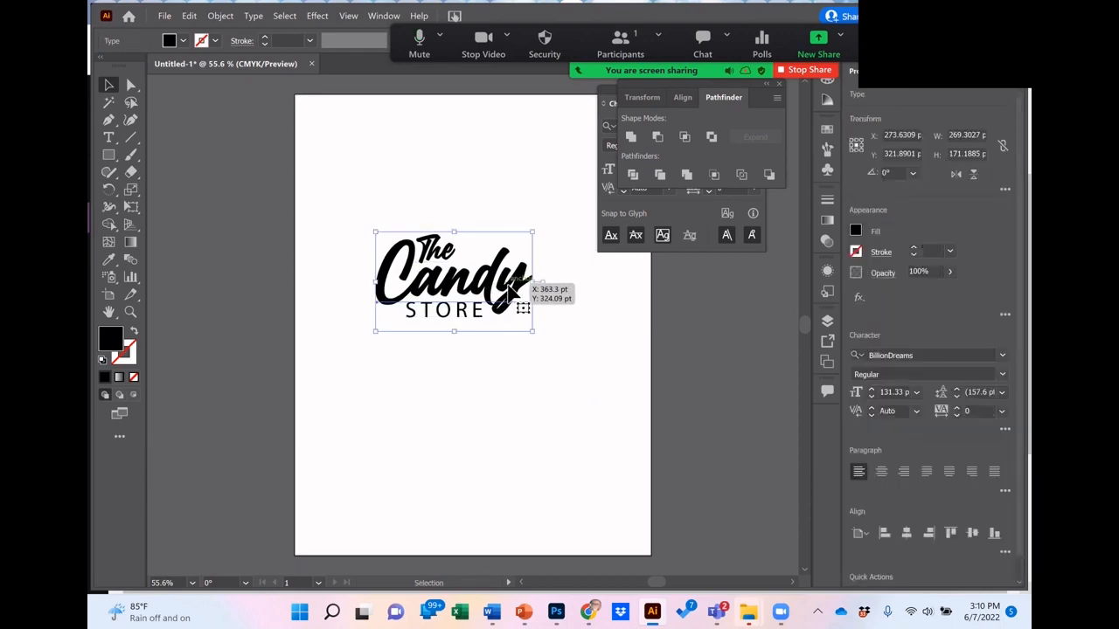
left_click(253, 17)
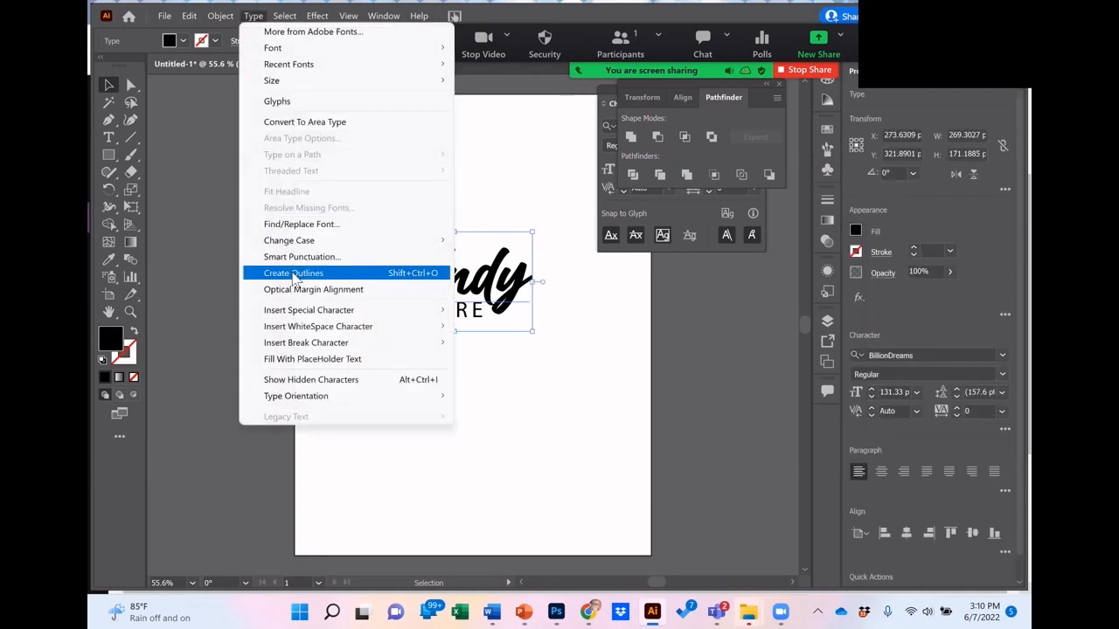
left_click(295, 273)
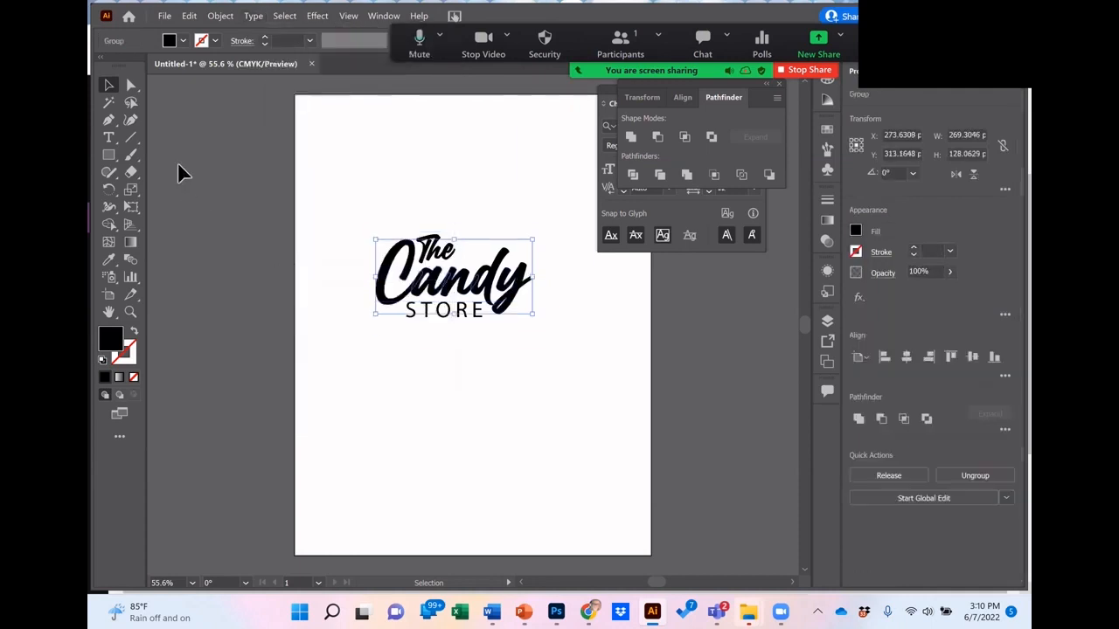
left_click(130, 85)
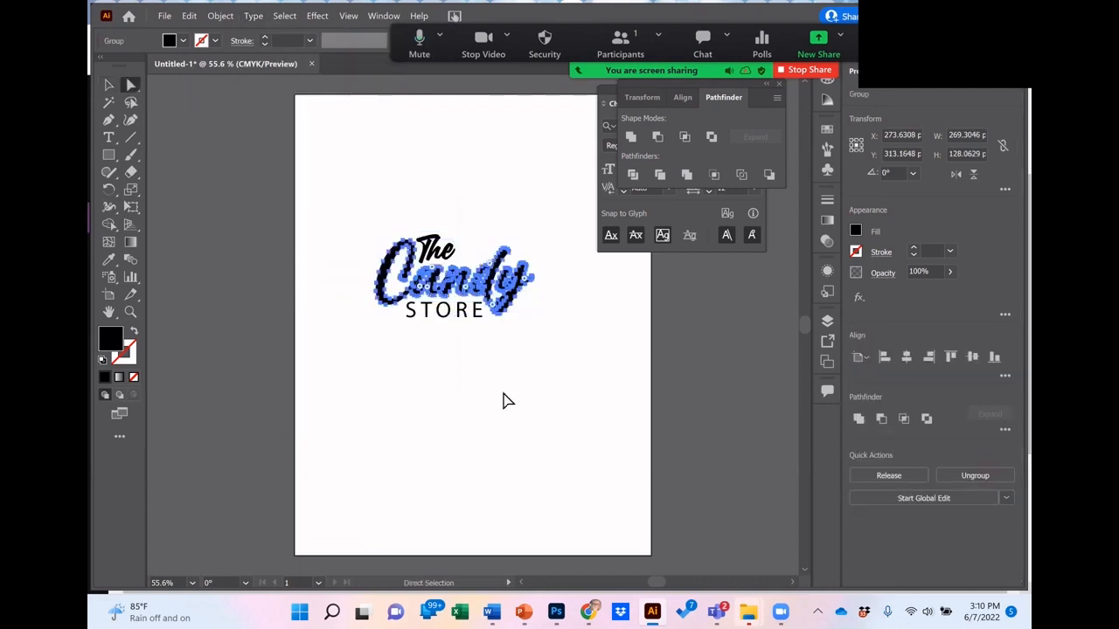
Step: Try to pull the outlined "y" of "Candy" down and to the right, away from the "d", and undo the move
left_click(130, 312)
left_click(519, 309)
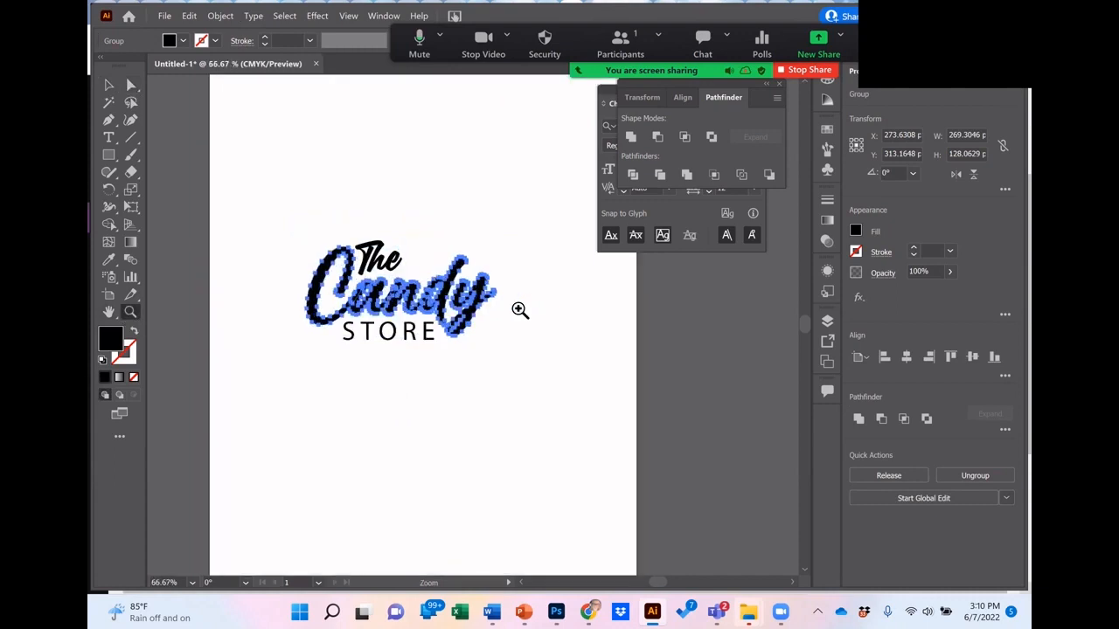
left_click(465, 321)
left_click(466, 322)
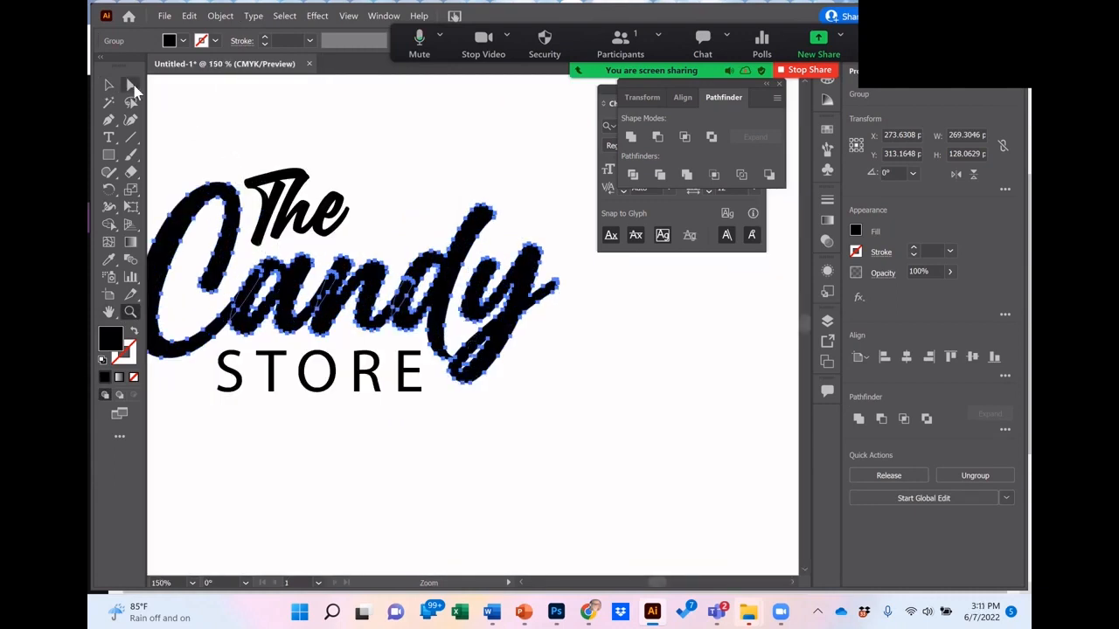
left_click(131, 86)
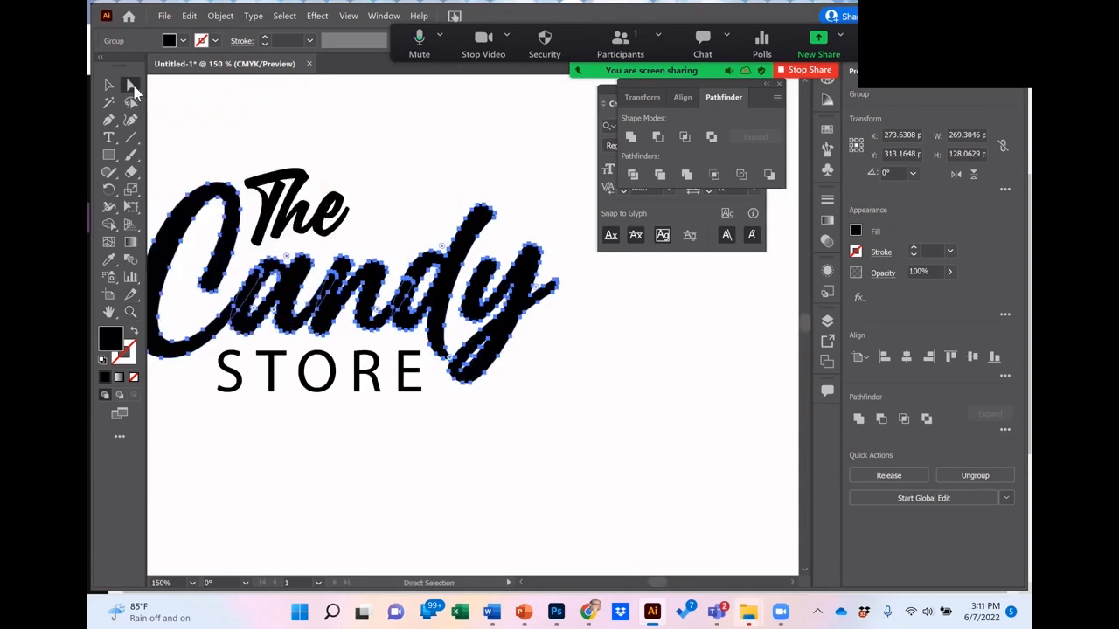
left_click(560, 403)
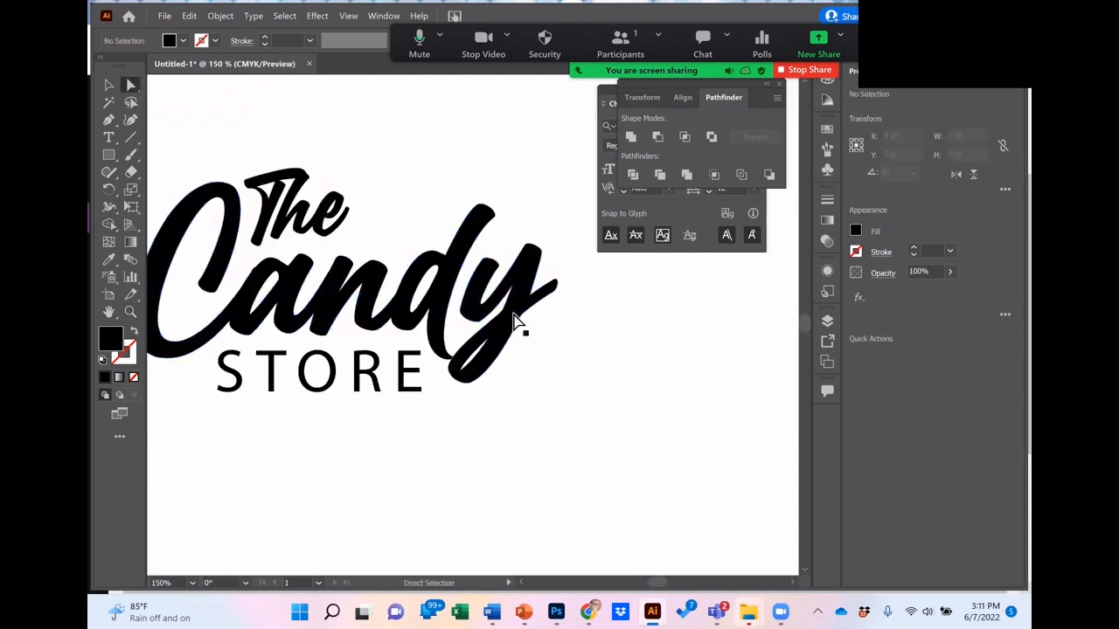
left_click_drag(516, 322, 537, 363)
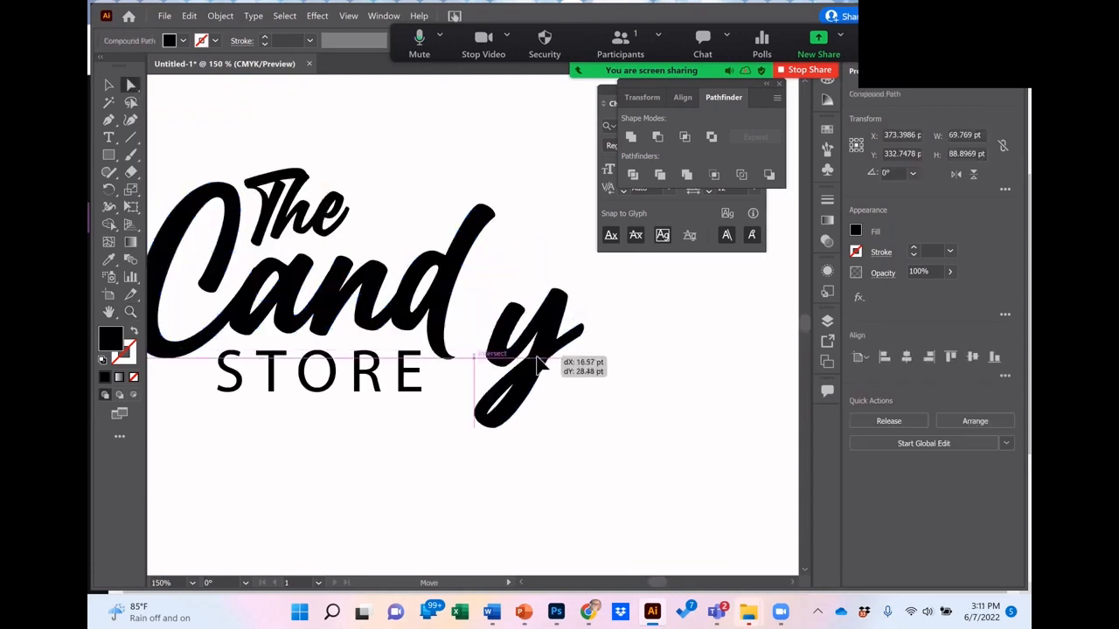
key("ctrl+z")
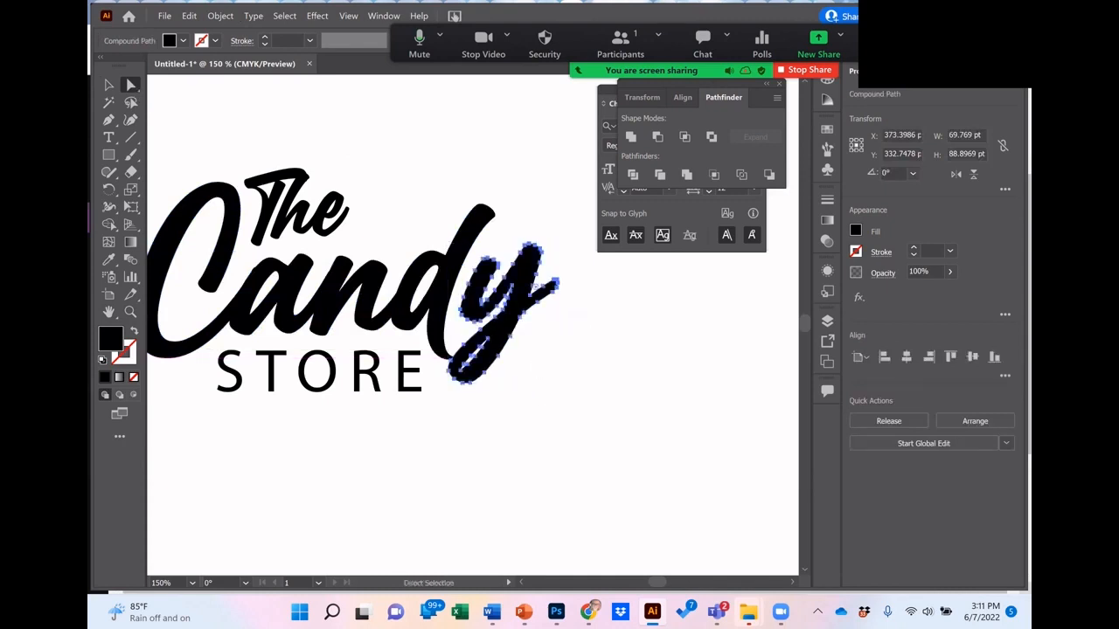
Step: Try to stretch the short right-hand tail of the "y" outward by its end anchor points, and undo the change
left_click(557, 369)
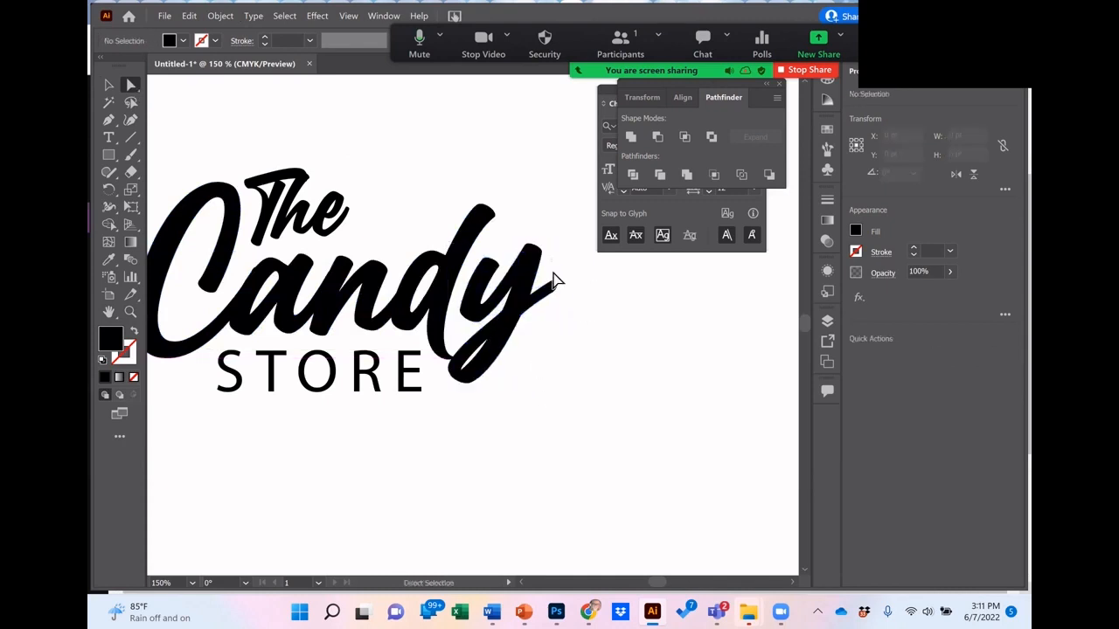
left_click_drag(552, 258, 594, 255)
key("ctrl+z")
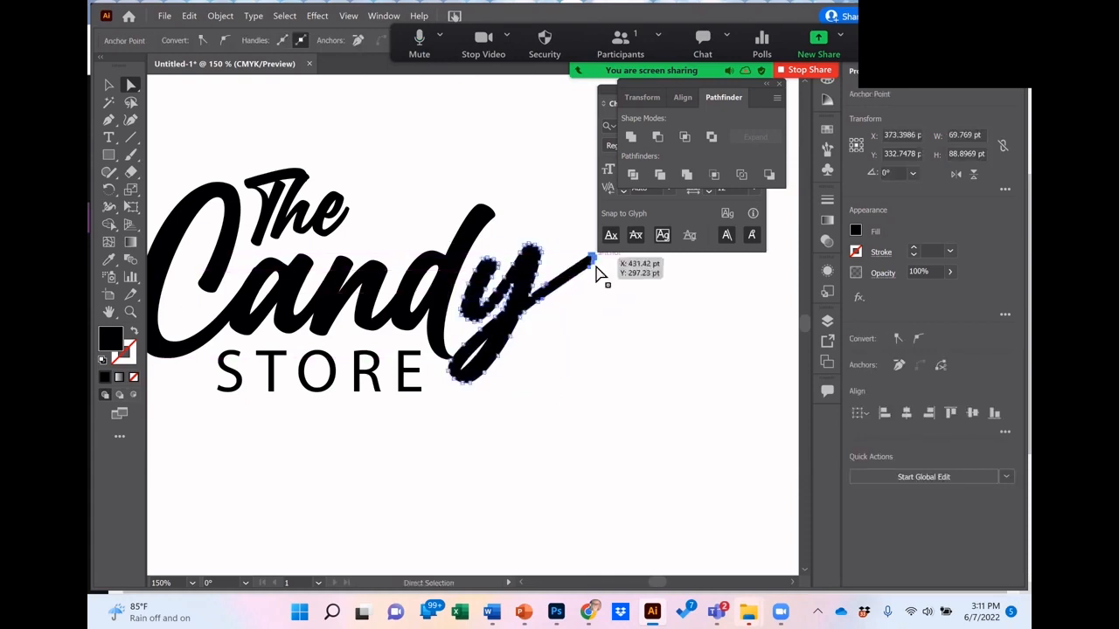
Step: Move the outlined "y" of "Candy" down about 14 pt and left about 5 pt, and nudge it 1 pt further left against the "d"
left_click(526, 275)
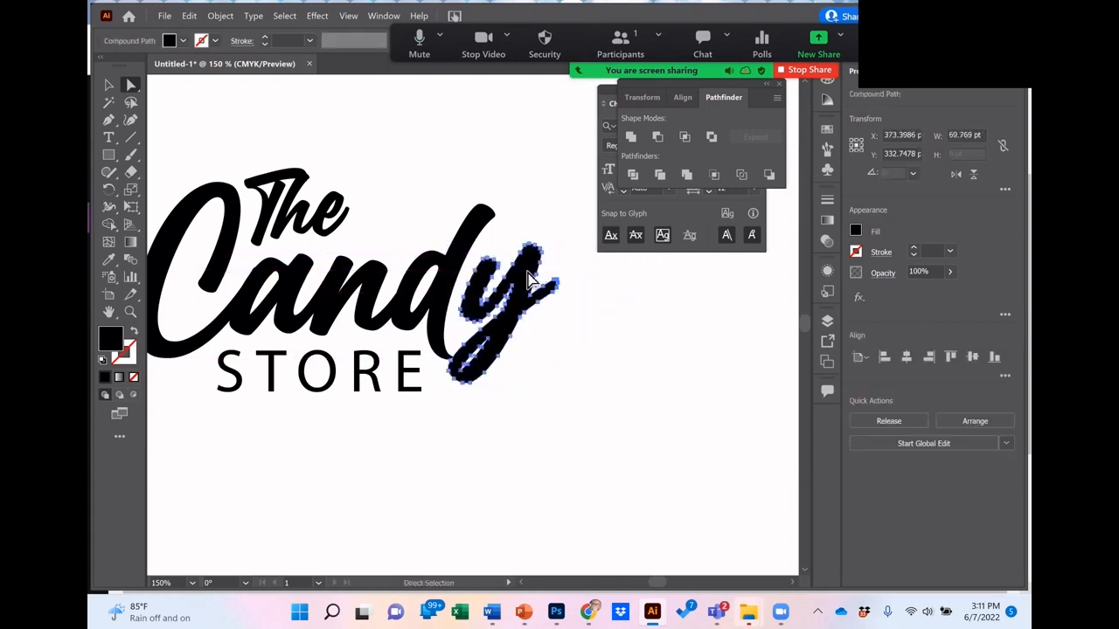
left_click_drag(527, 275, 520, 302)
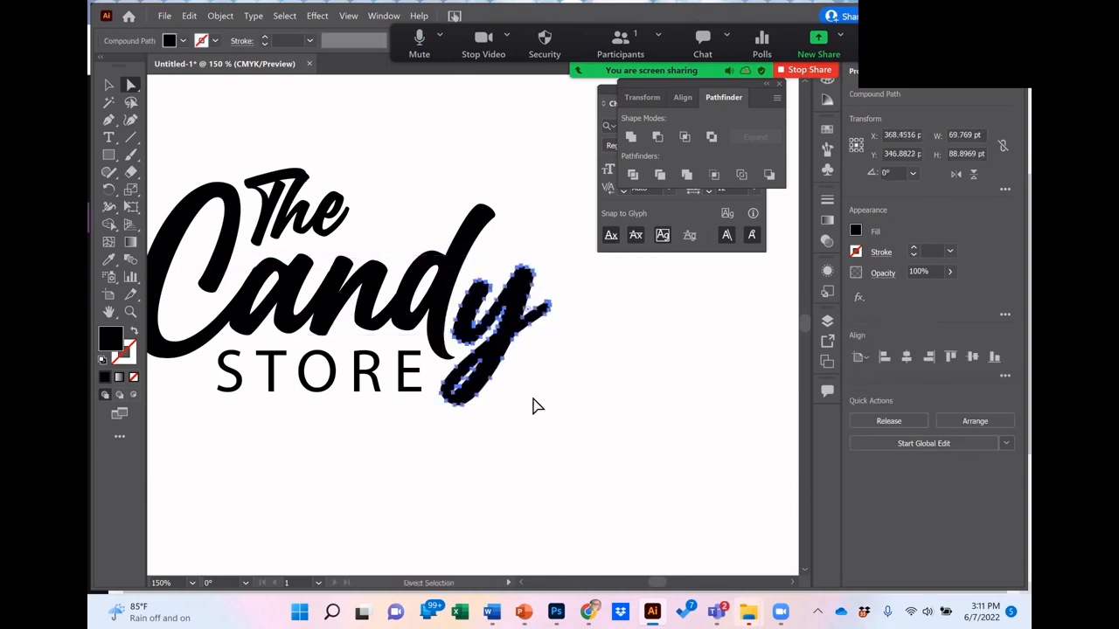
left_click(532, 406)
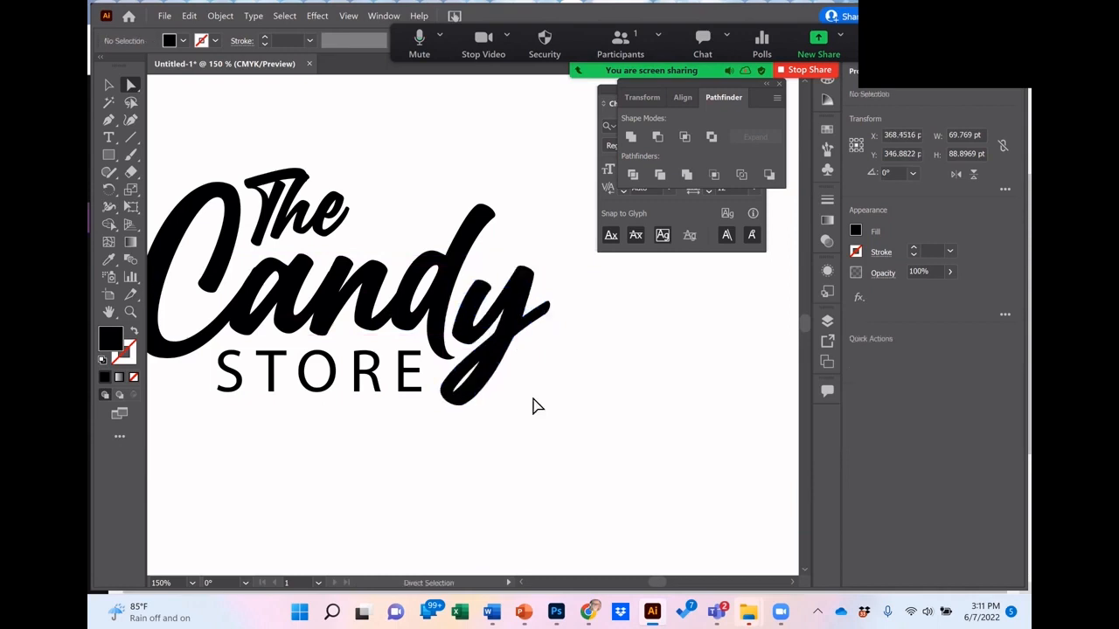
left_click(464, 339)
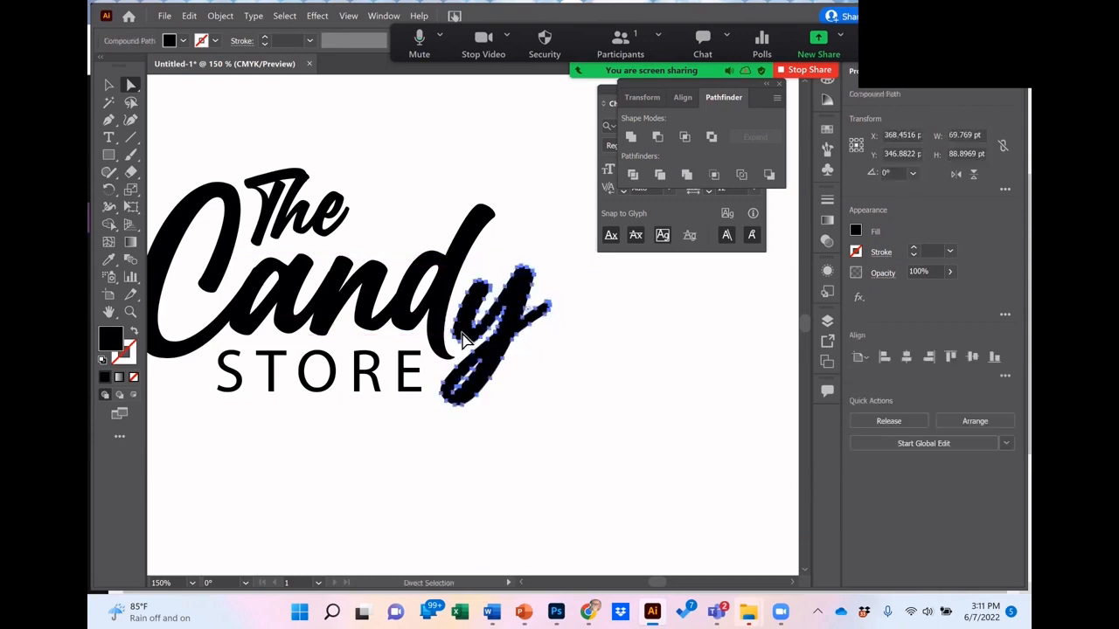
key("Left")
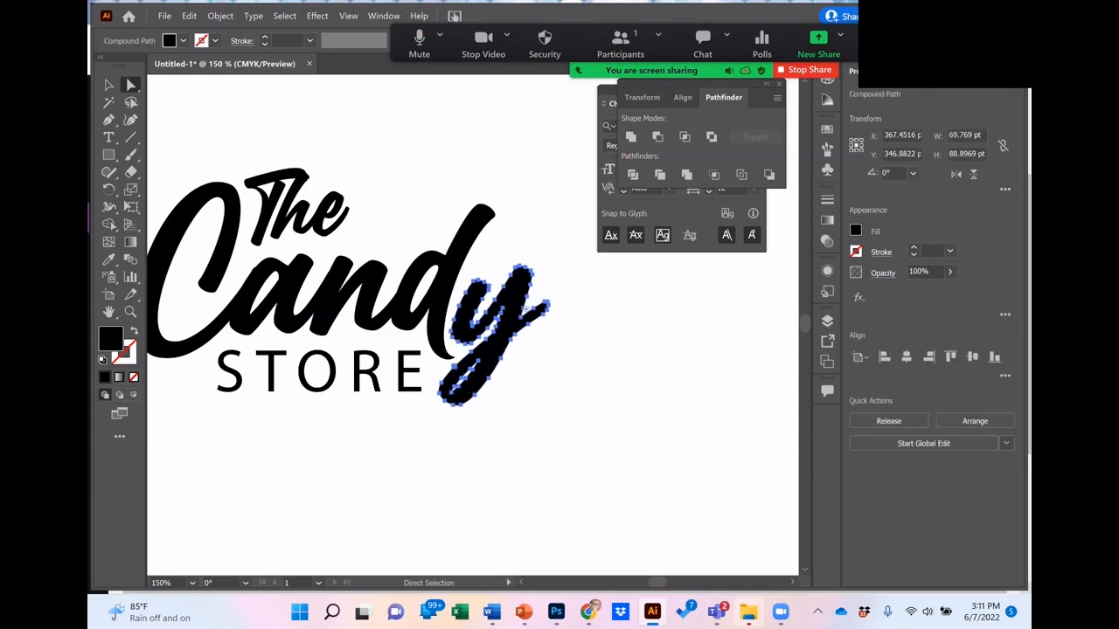
left_click(527, 365)
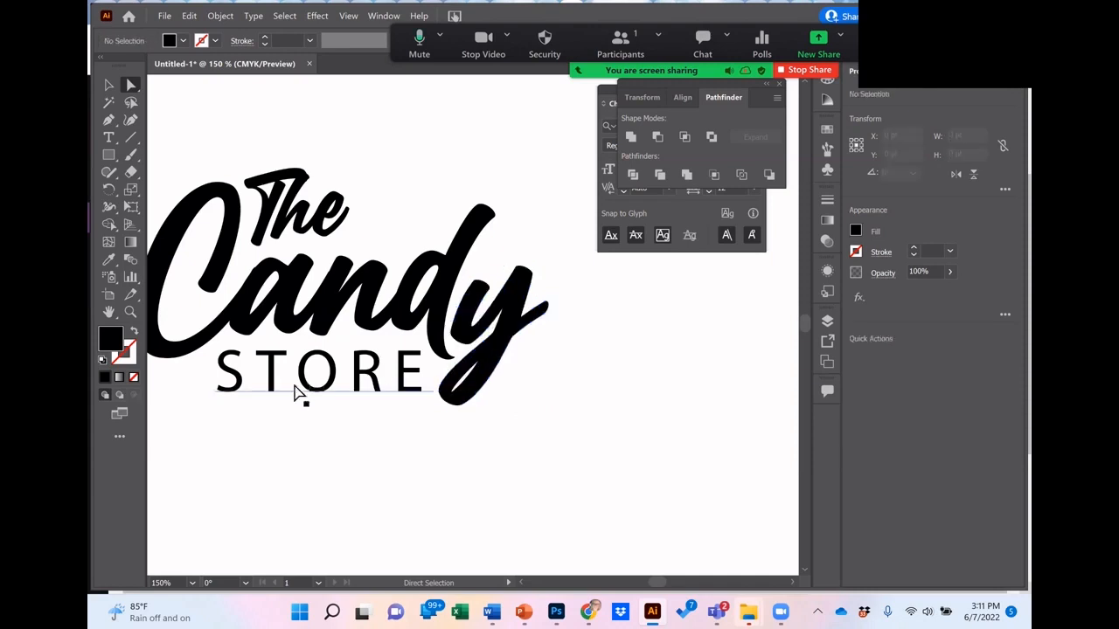
Step: Reshape the "y" of "Candy" by pulling the anchor points atop its left stroke up and to the right, closer to the "d"
double_click(110, 317)
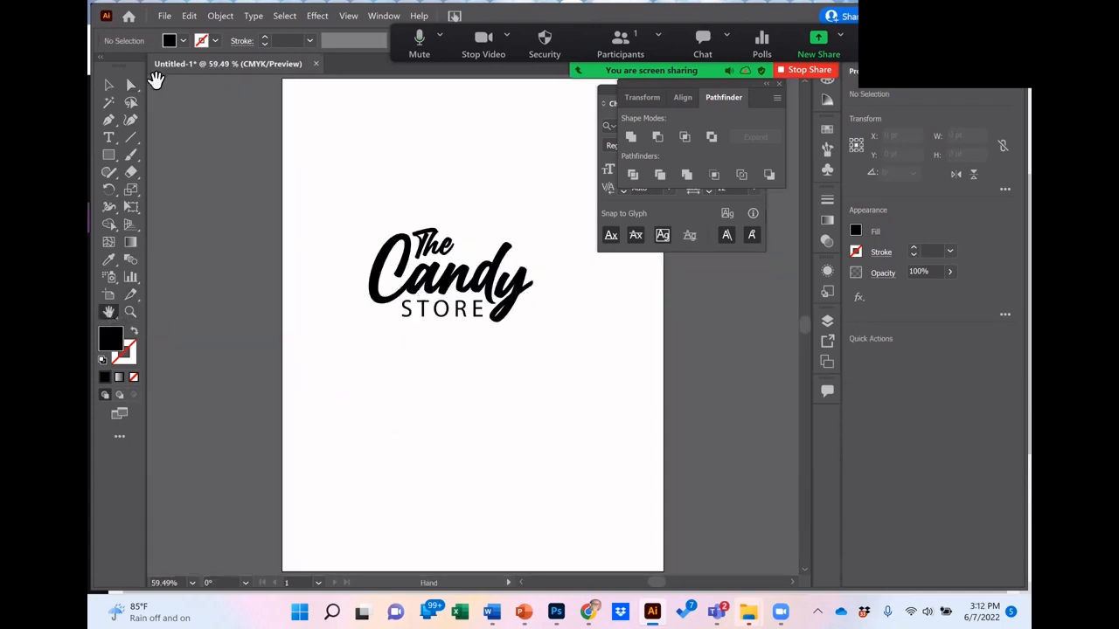
left_click(130, 85)
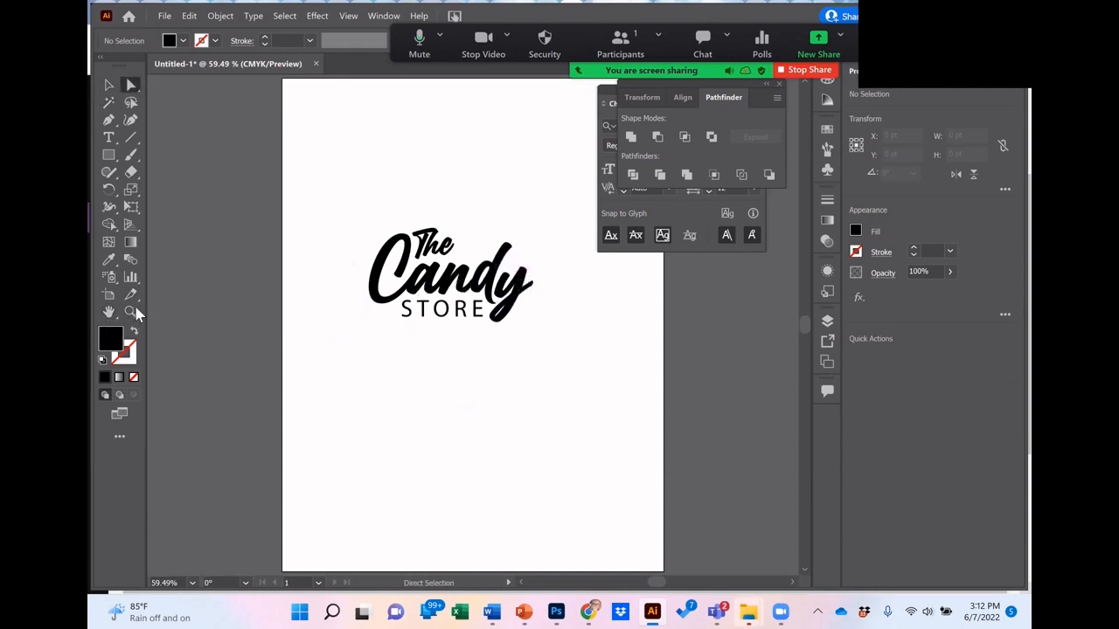
key("z")
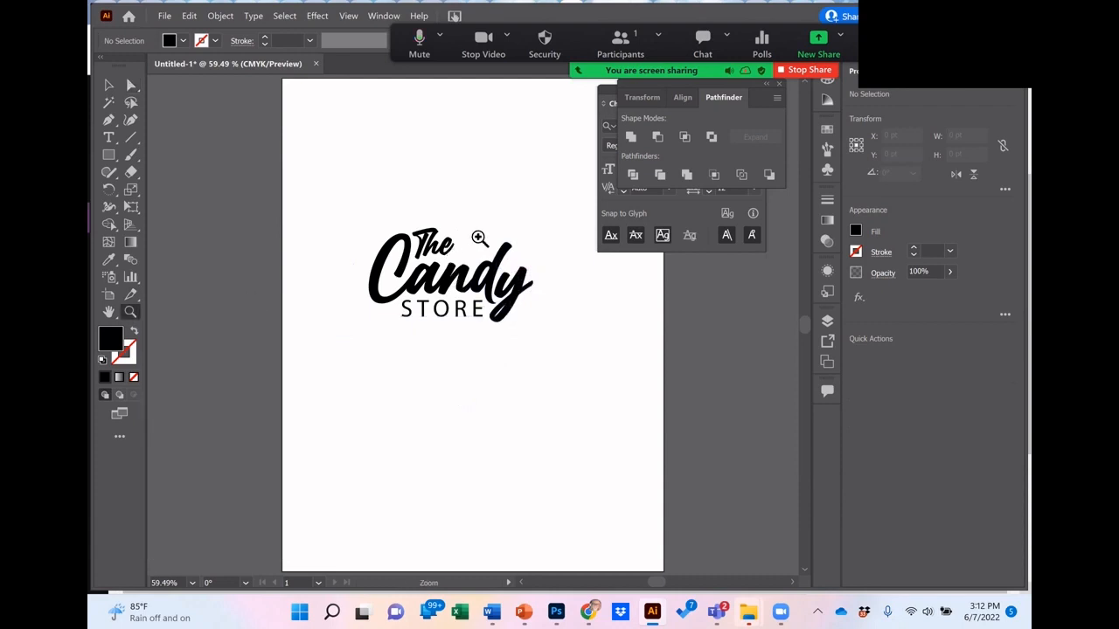
left_click_drag(478, 230, 612, 407)
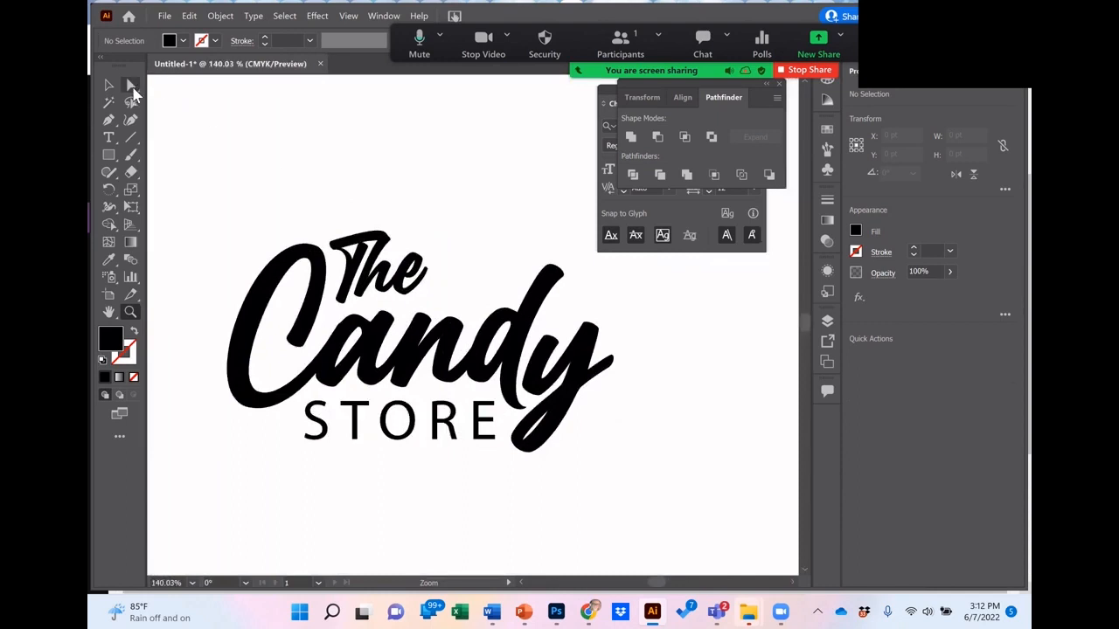
left_click(132, 88)
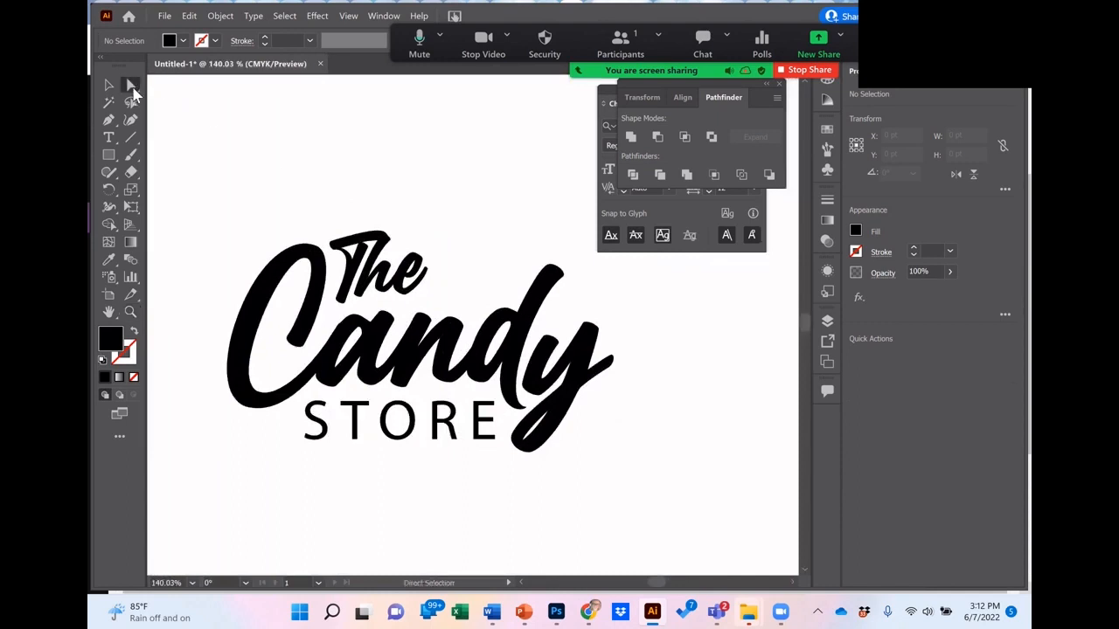
left_click(567, 363)
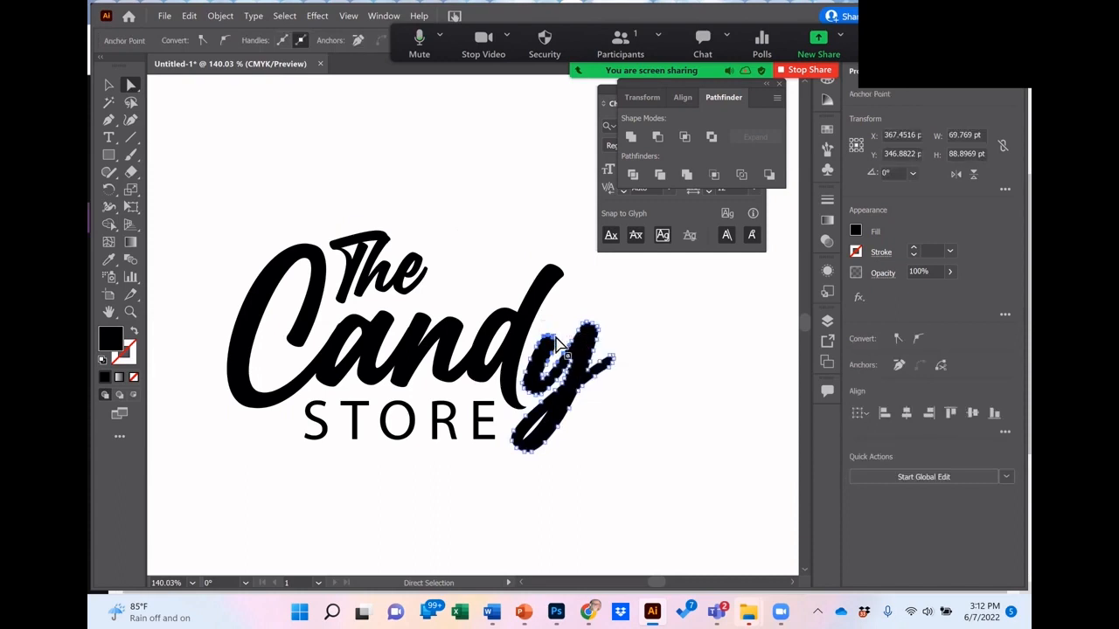
left_click_drag(560, 339, 572, 327)
left_click(694, 388)
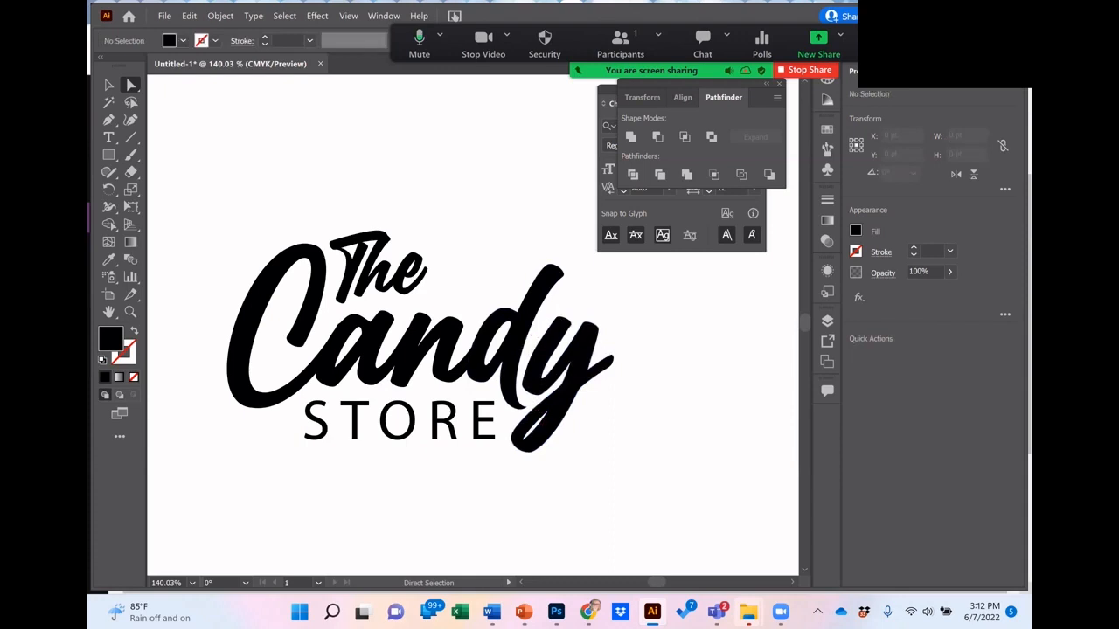
left_click(559, 327)
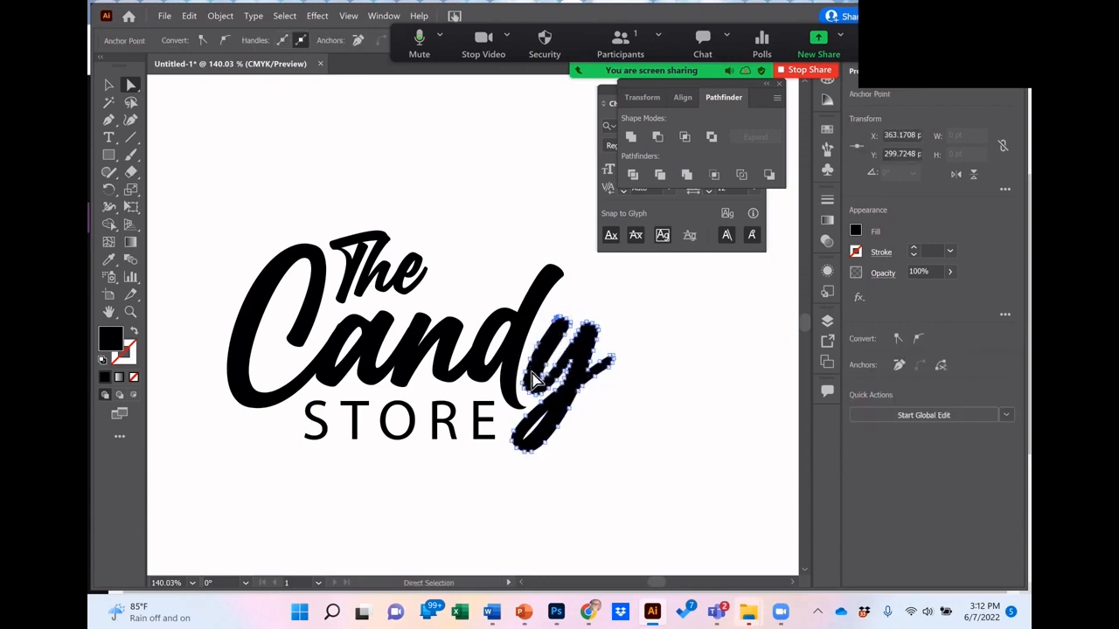
left_click(672, 370)
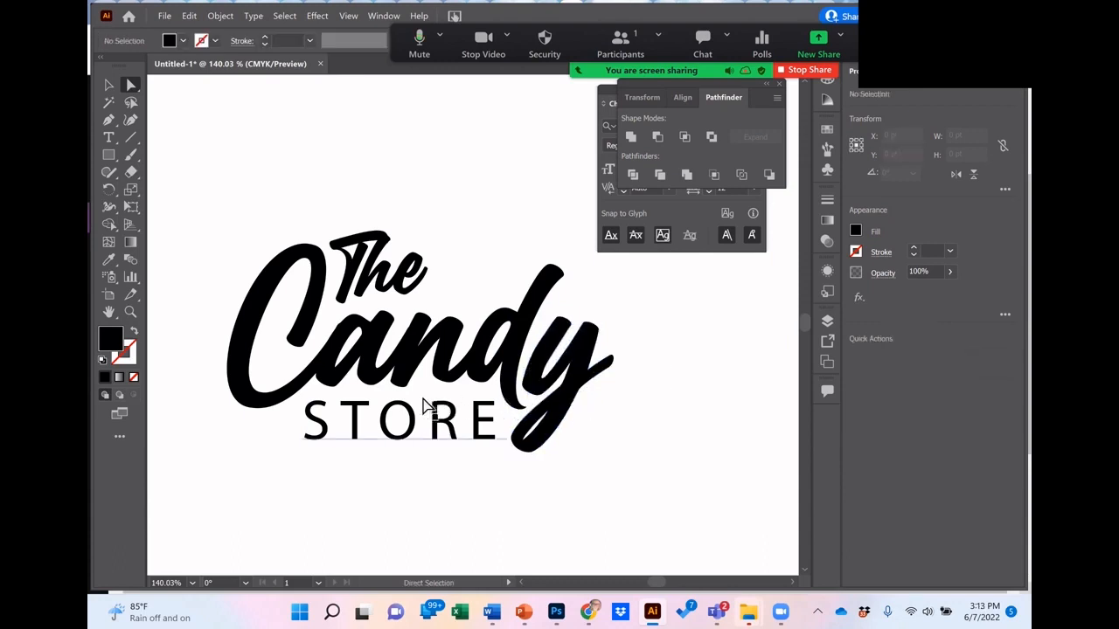
Step: Fill the outlined word "Candy" with bright pink, EF0FA4
left_click(108, 84)
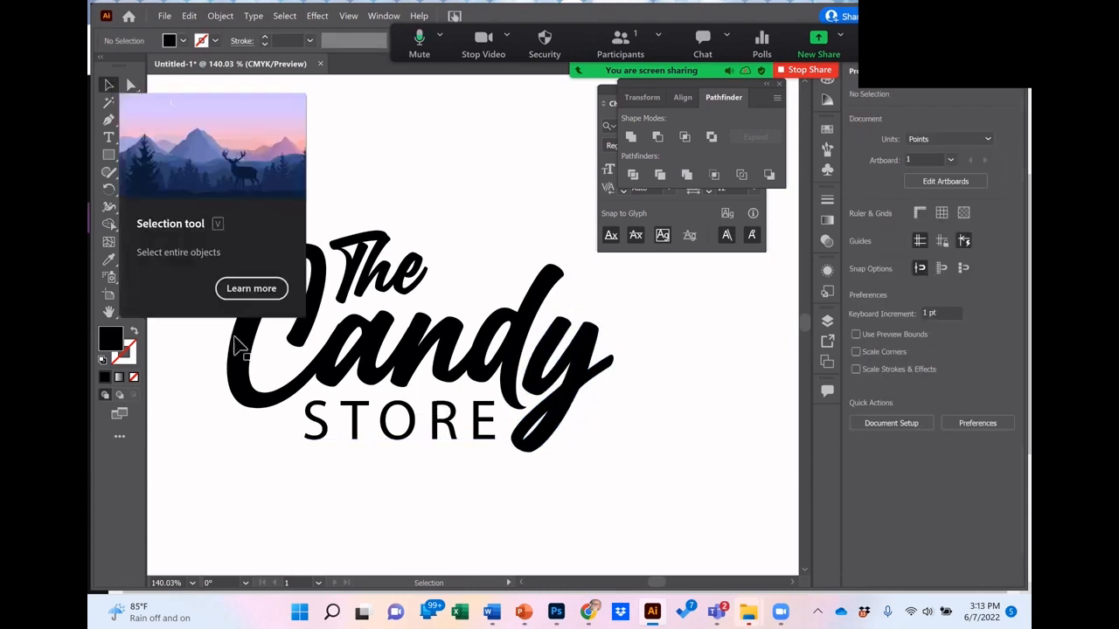
left_click(238, 354)
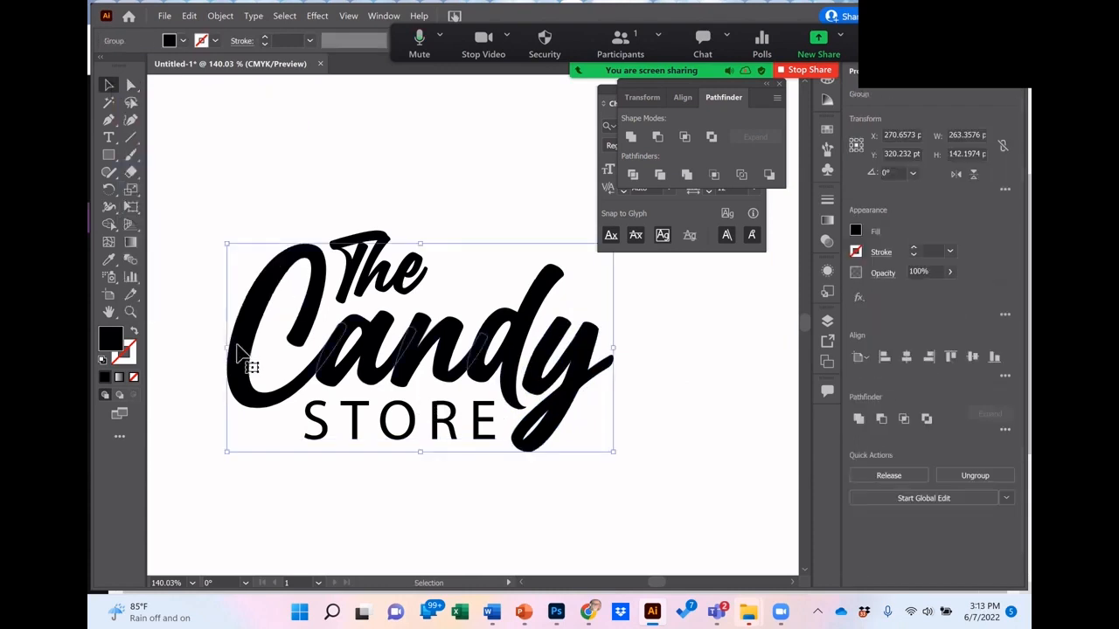
double_click(111, 339)
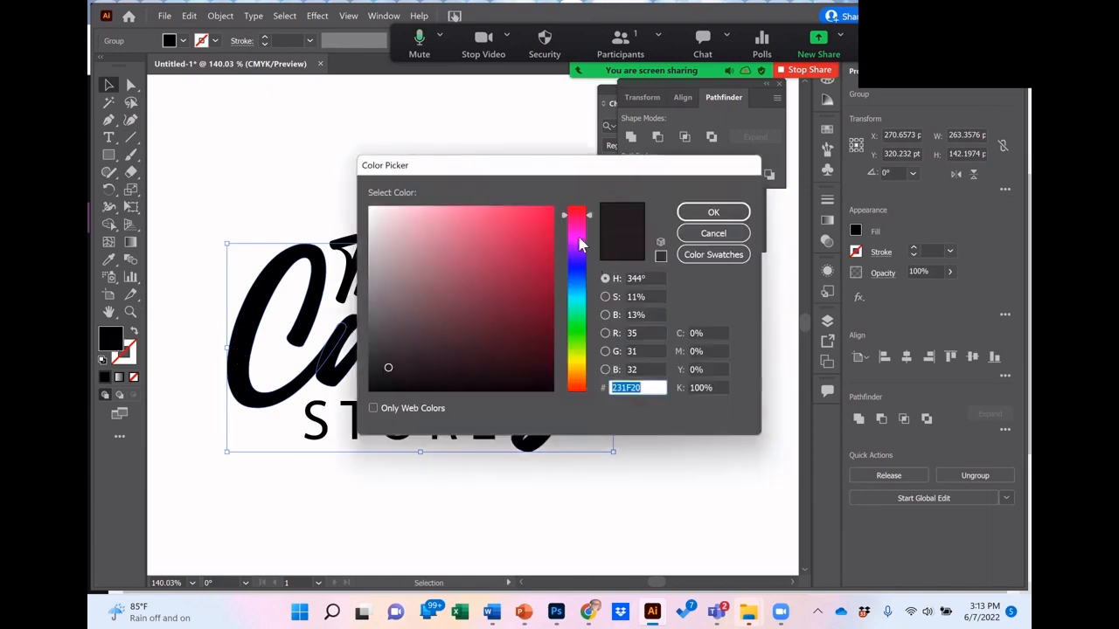
left_click(579, 238)
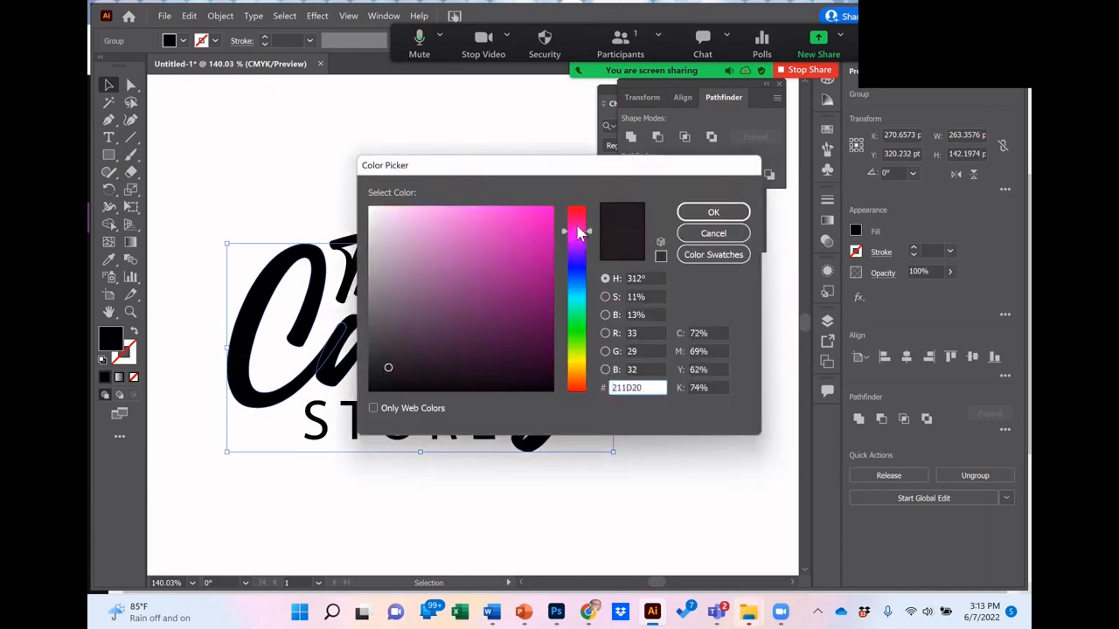
left_click(548, 220)
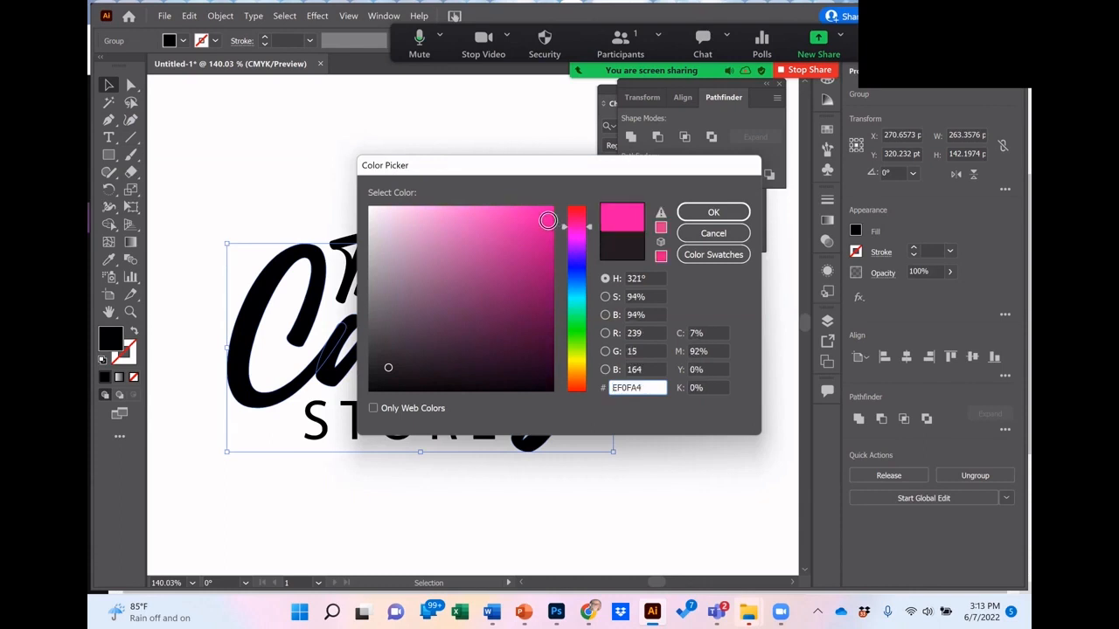
left_click(713, 212)
left_click(659, 390)
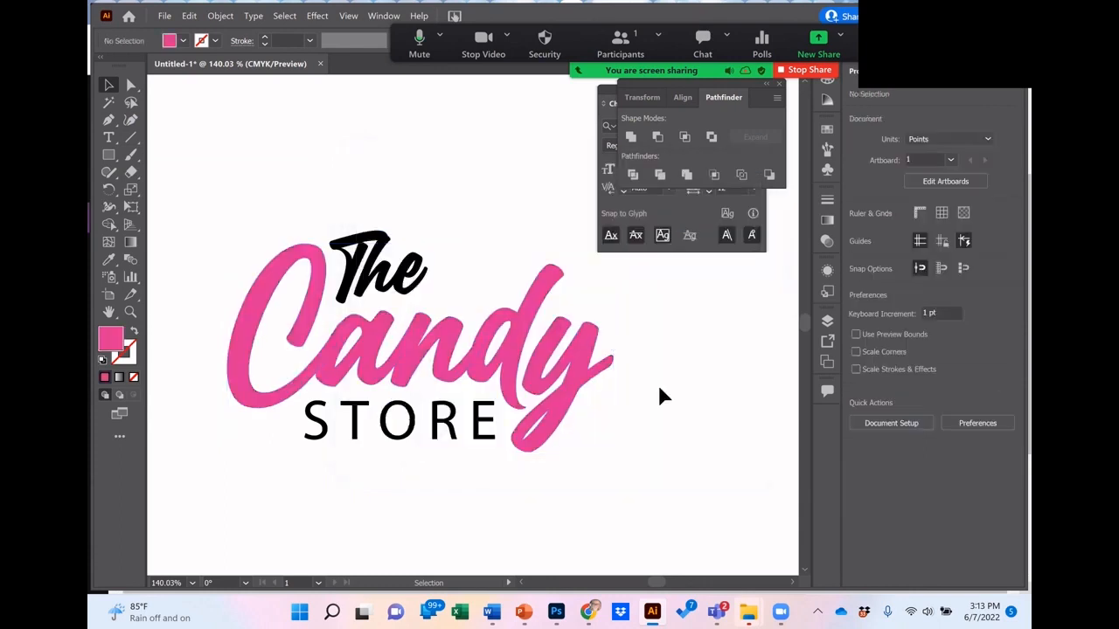
Step: Fill the word "The" above "Candy" with medium gray, 938F90
left_click(483, 341)
left_click(398, 262)
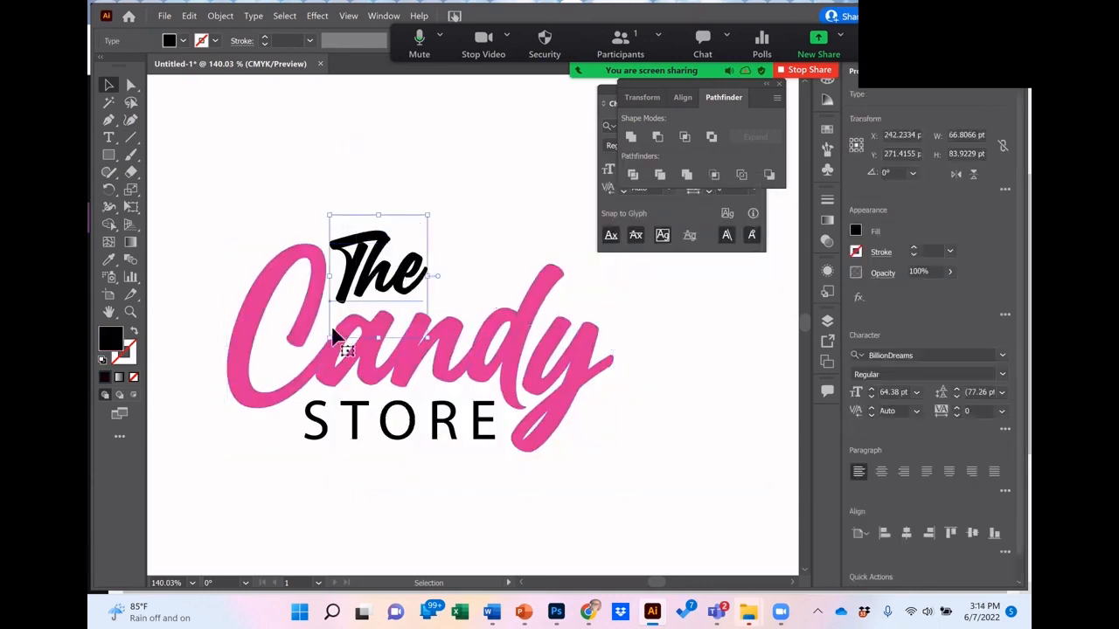
double_click(116, 342)
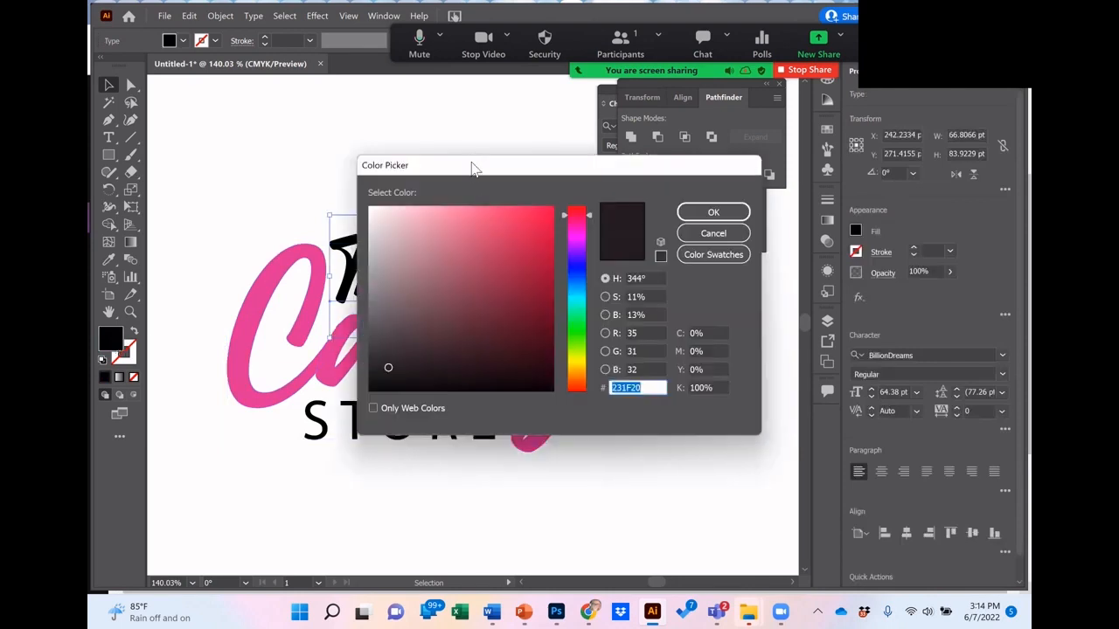
left_click_drag(475, 170, 704, 169)
left_click(602, 284)
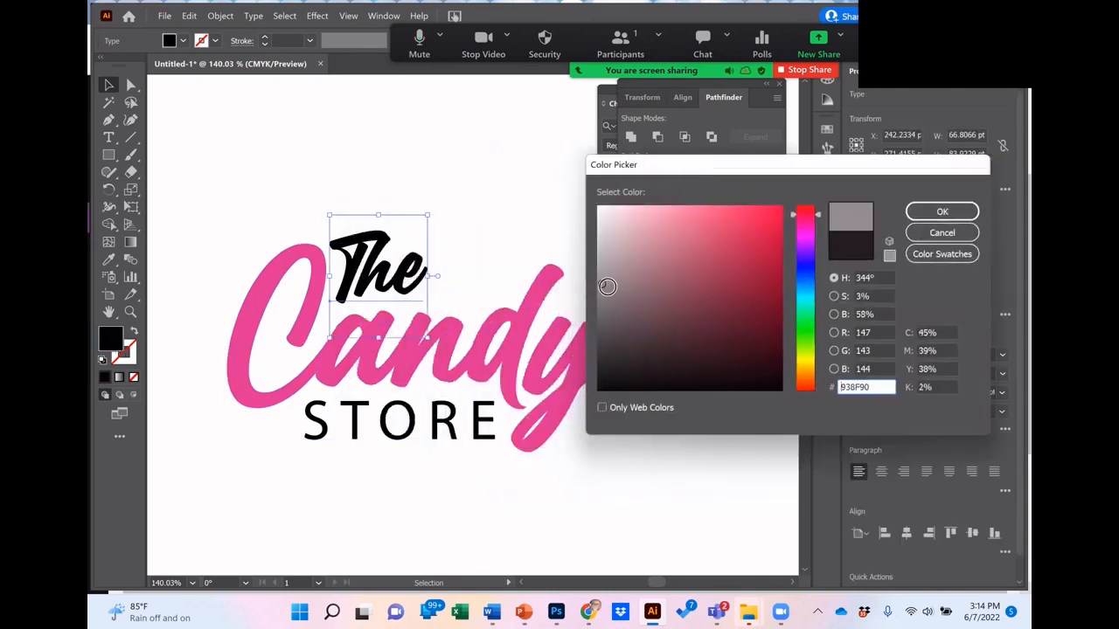
key("Return")
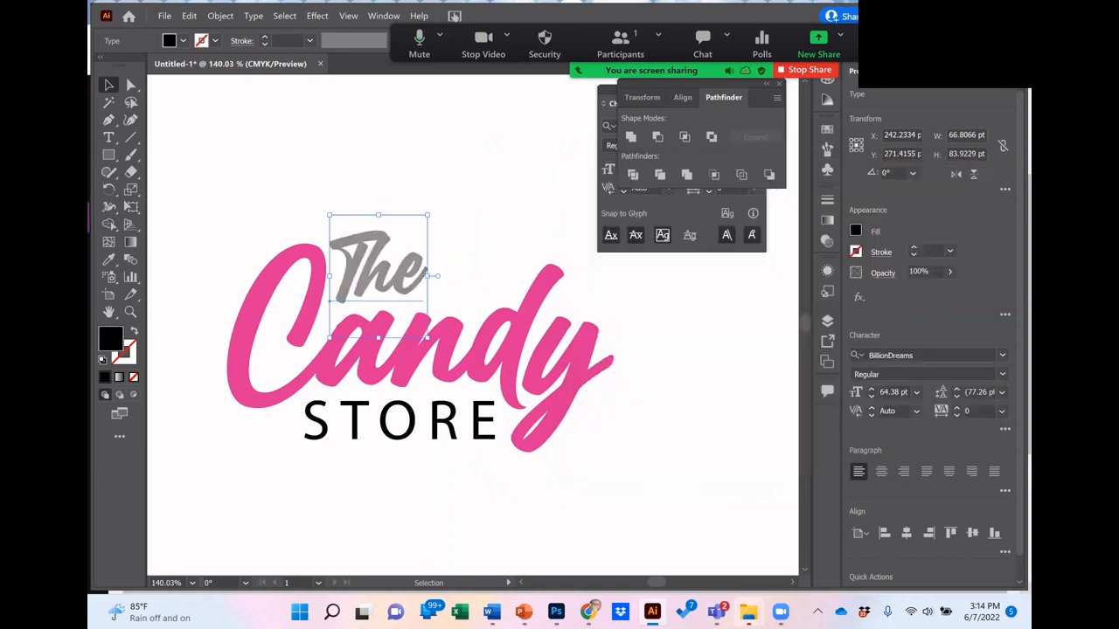
left_click(496, 219)
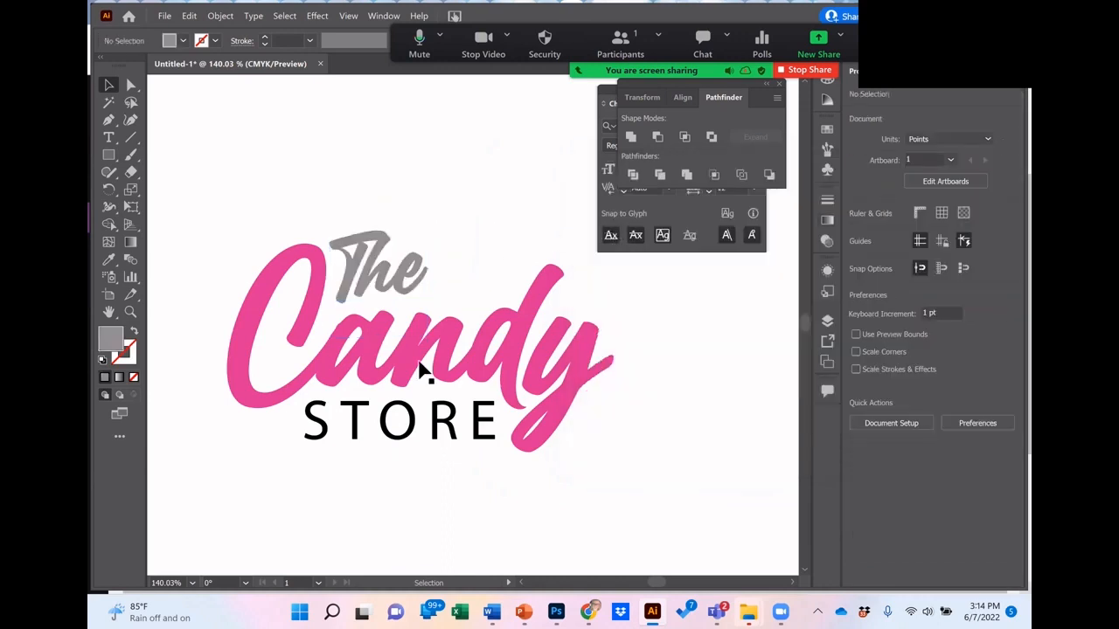
Step: Check the pink fill of "Candy" and fill the word "STORE" beneath it with a light pink, ED98BF
left_click(389, 415)
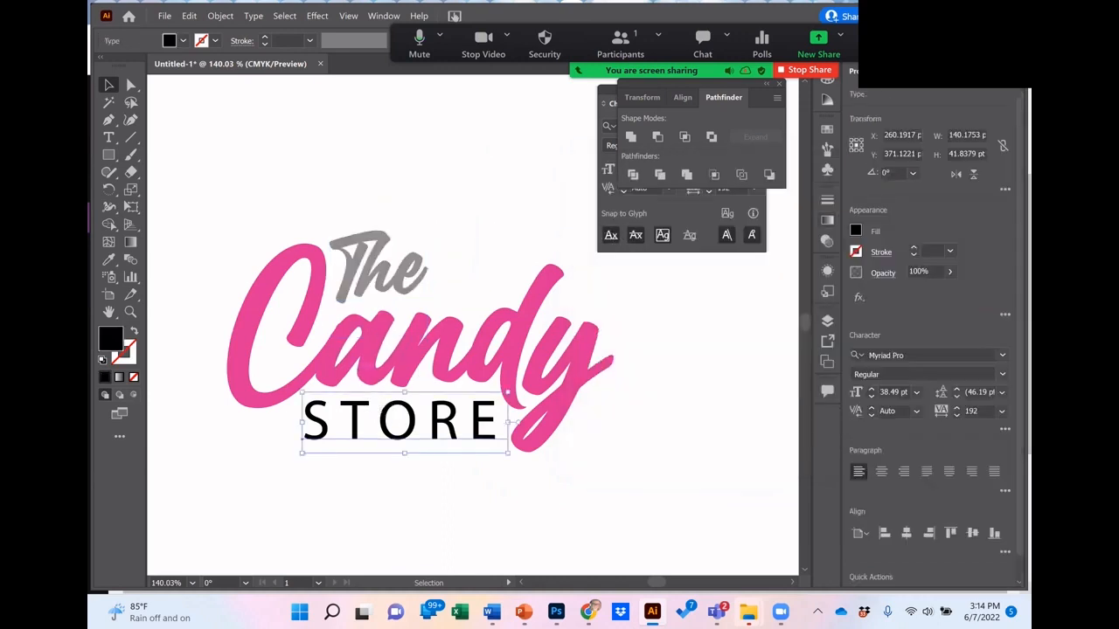
left_click(240, 362)
double_click(113, 340)
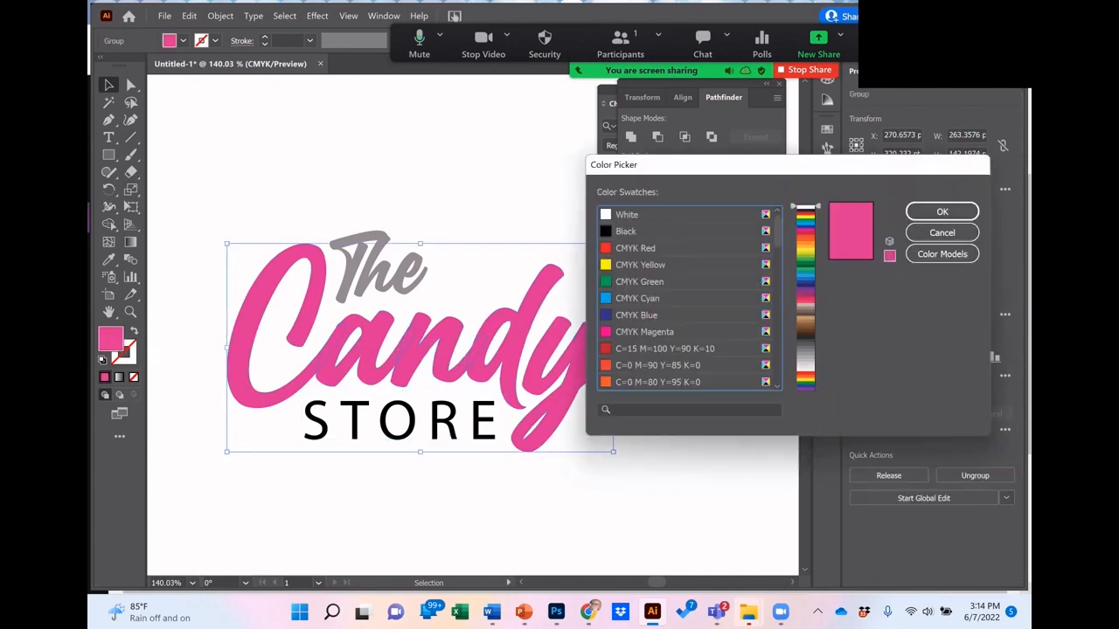
left_click(942, 212)
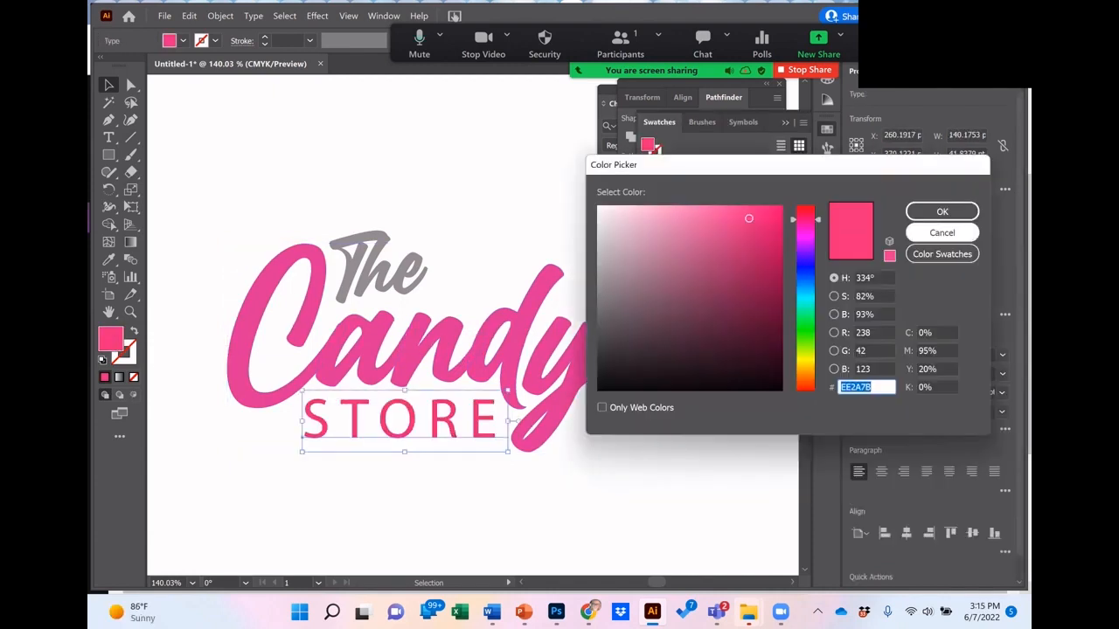
left_click_drag(748, 218, 662, 217)
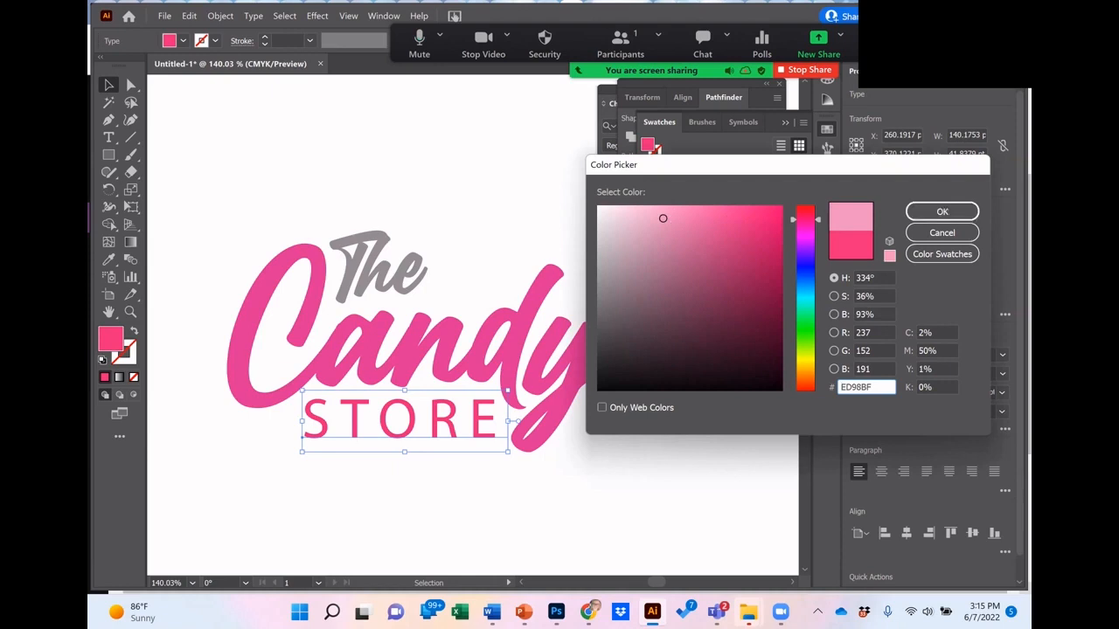
left_click(942, 212)
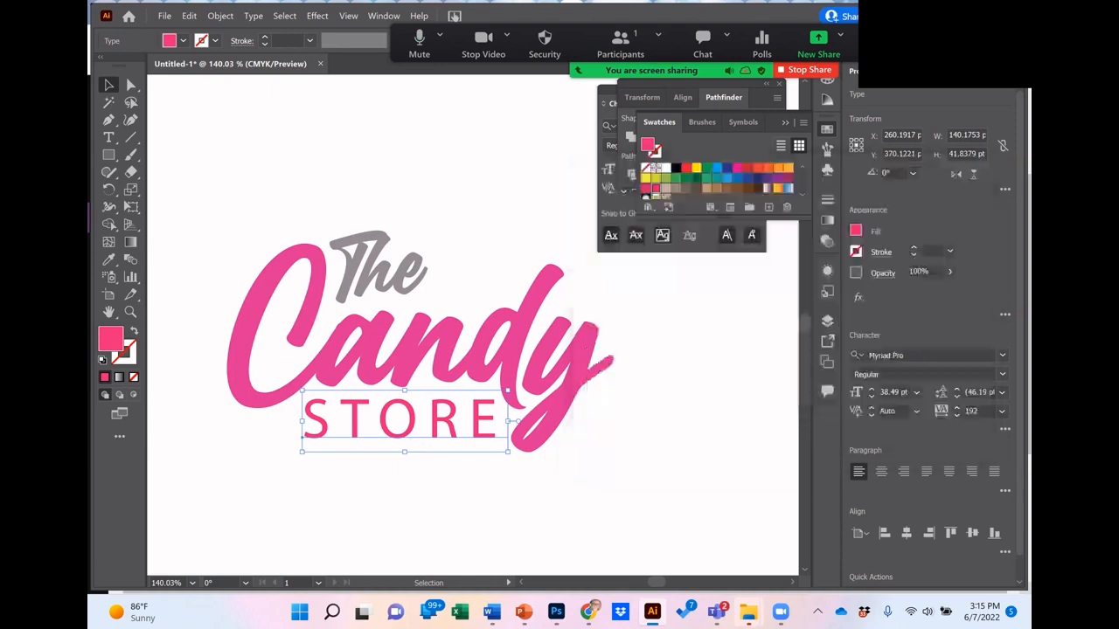
left_click(681, 394)
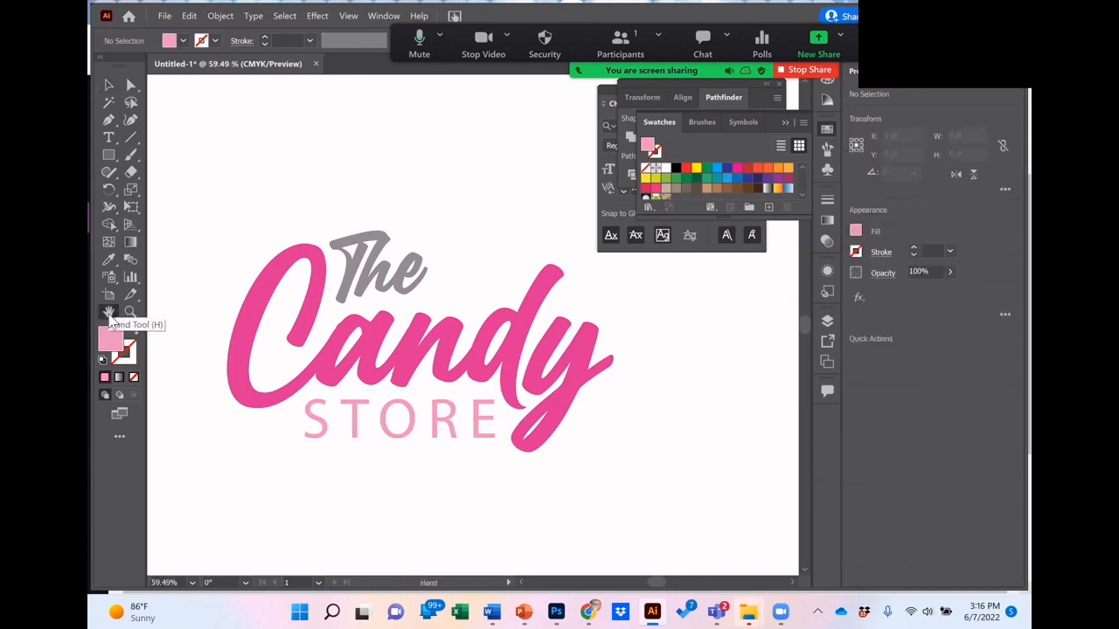
double_click(109, 313)
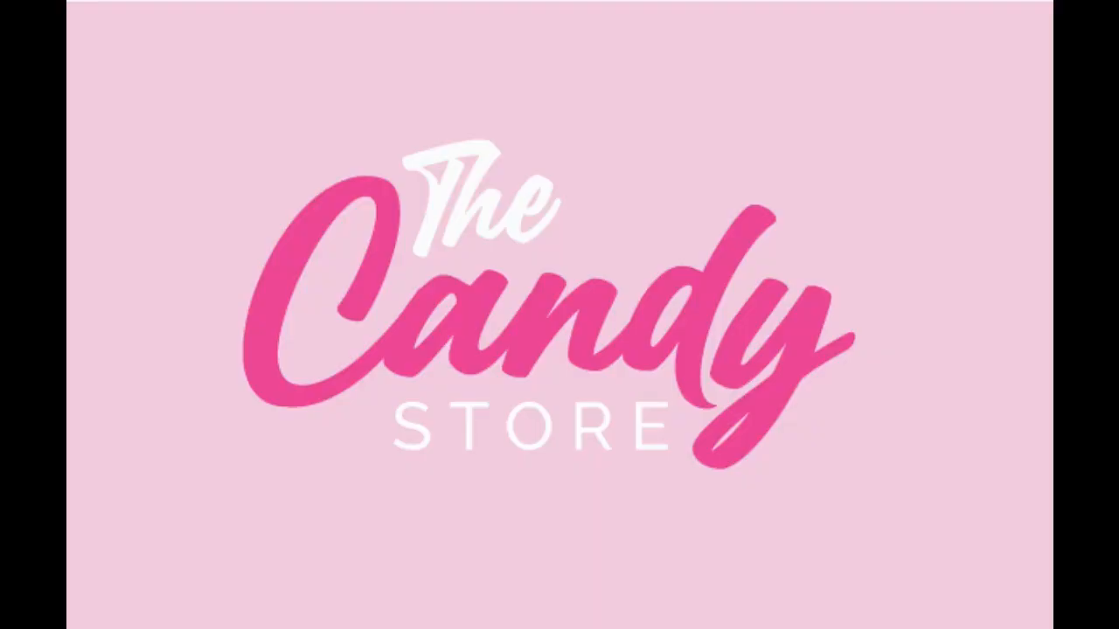